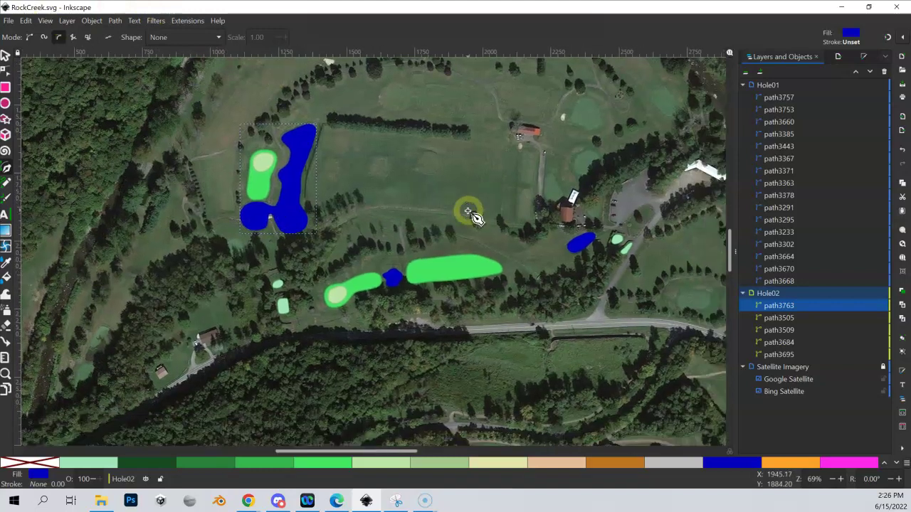
Step: With Hole01 as the active layer, pick the Pen tool and zoom in on the pond and fairway
{"action": "key", "text": "shift+equal"}
{"action": "key", "text": "shift+equal"}
{"action": "scroll", "coordinate": [432, 197], "scroll_direction": "down", "scroll_amount": 3}
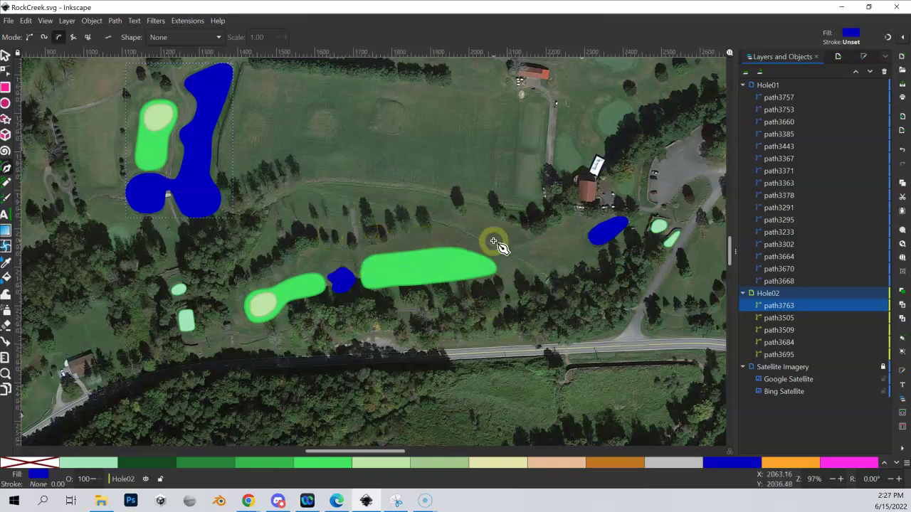
{"action": "left_click_drag", "start_coordinate": [158, 249], "coordinate": [262, 264]}
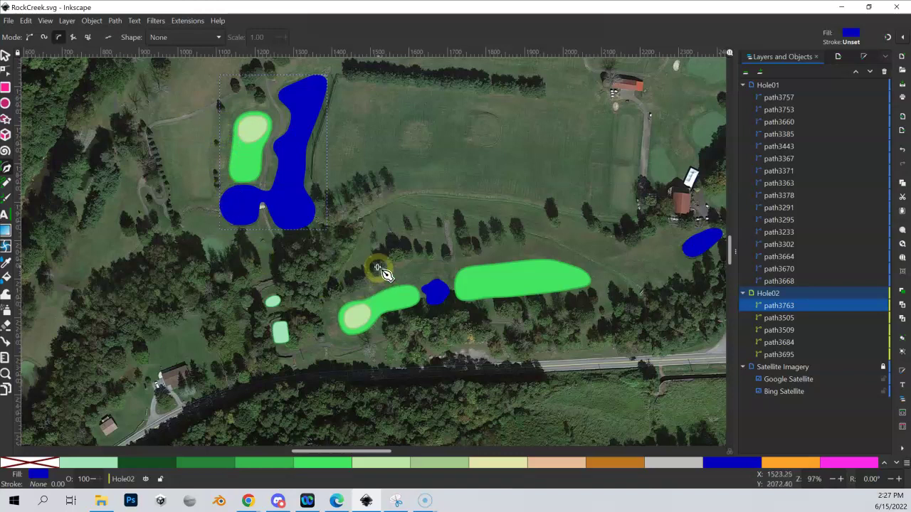
{"action": "left_click_drag", "start_coordinate": [377, 269], "coordinate": [240, 229]}
{"action": "left_click_drag", "start_coordinate": [444, 209], "coordinate": [333, 214]}
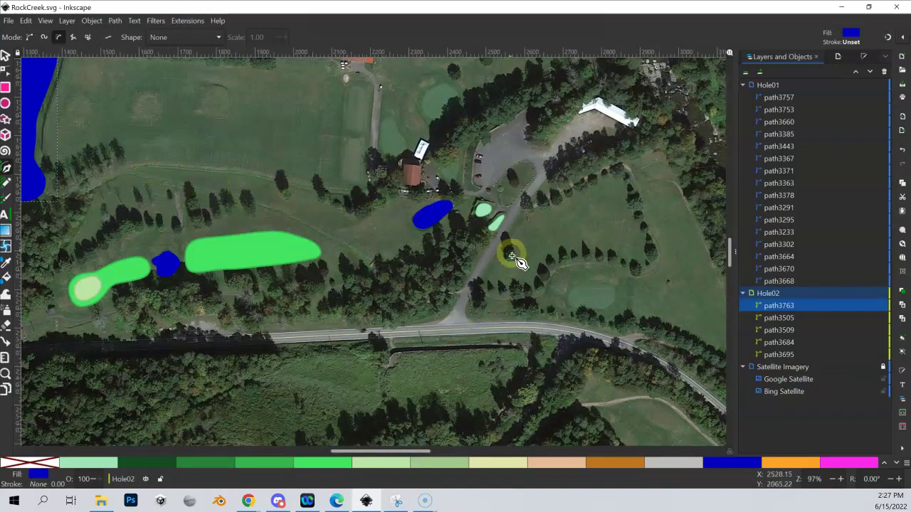
{"action": "left_click", "coordinate": [772, 83]}
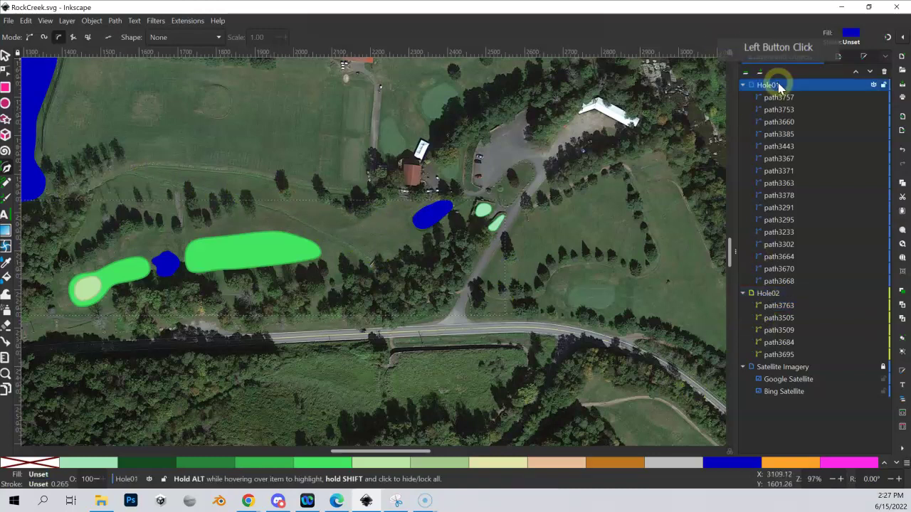
{"action": "left_click", "coordinate": [7, 168]}
{"action": "left_click", "coordinate": [447, 278]}
{"action": "key", "text": "shift+equal"}
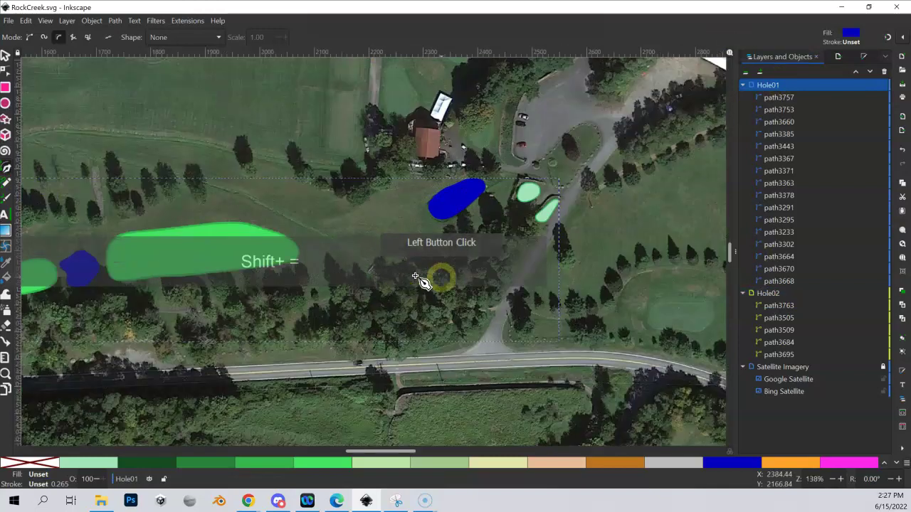
{"action": "left_click_drag", "start_coordinate": [414, 285], "coordinate": [455, 310]}
{"action": "key", "text": "shift+equal"}
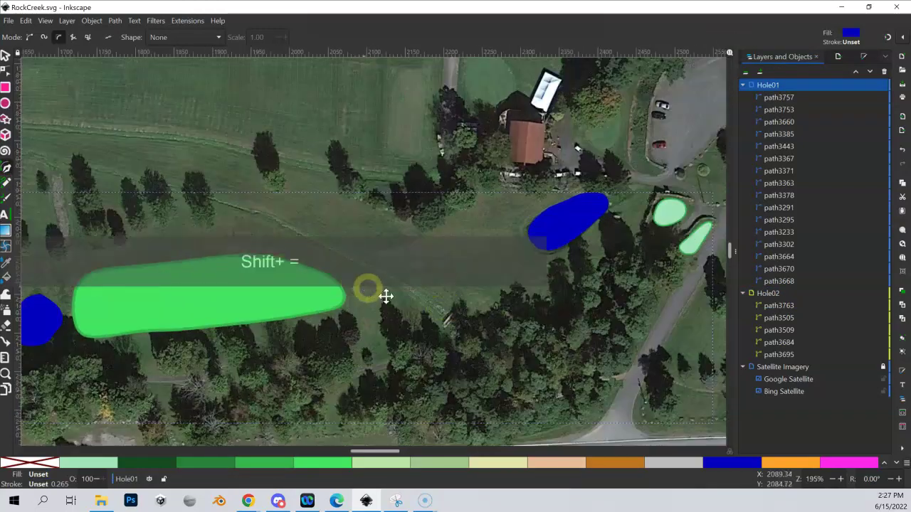
{"action": "left_click_drag", "start_coordinate": [382, 297], "coordinate": [418, 306]}
{"action": "left_click_drag", "start_coordinate": [427, 261], "coordinate": [397, 228]}
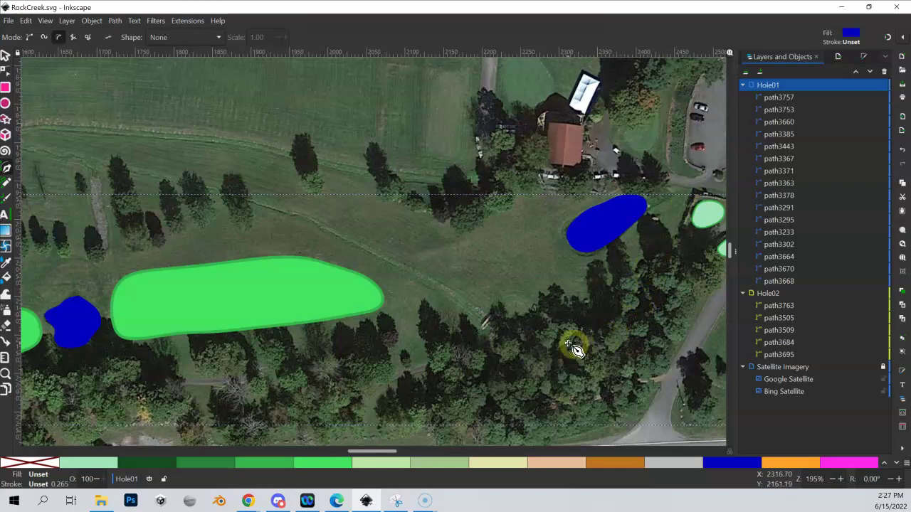
Step: Start the rough outline beside the small green, trace left along the fairway and back along the tree line
{"action": "left_click", "coordinate": [686, 207]}
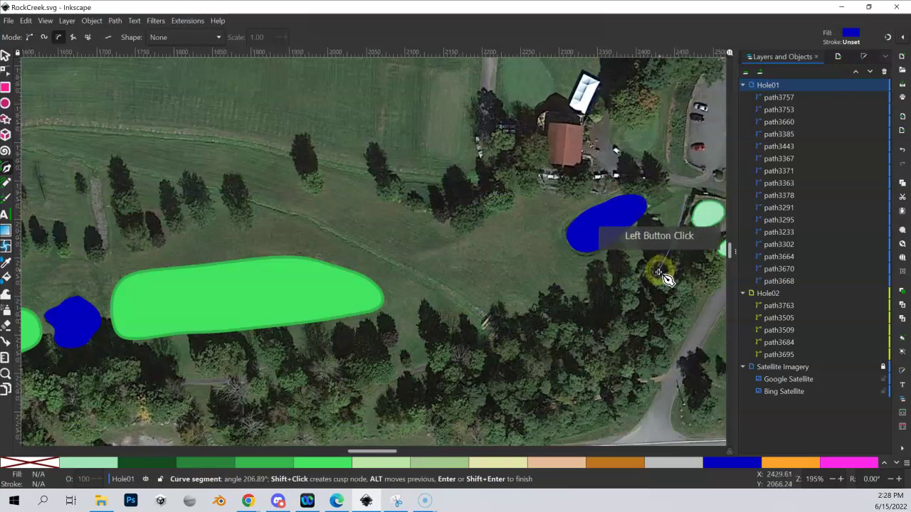
{"action": "left_click", "coordinate": [650, 298]}
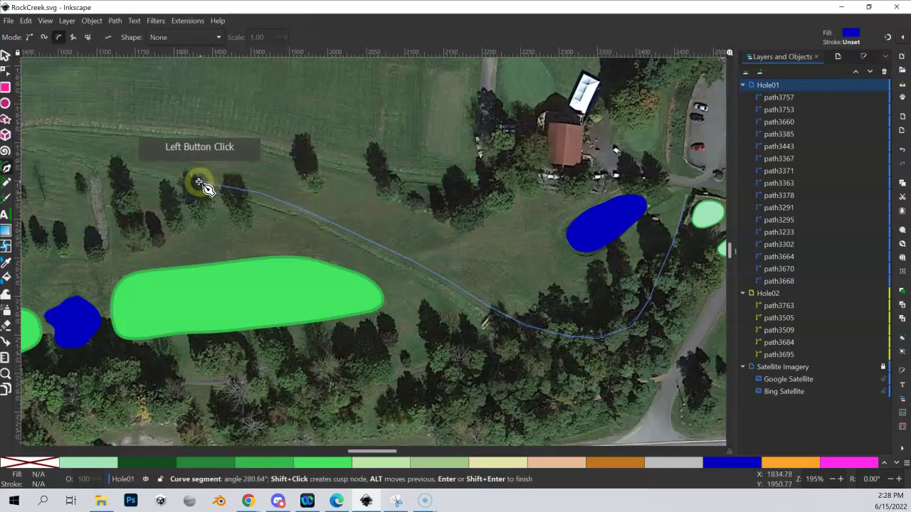
{"action": "left_click", "coordinate": [128, 164]}
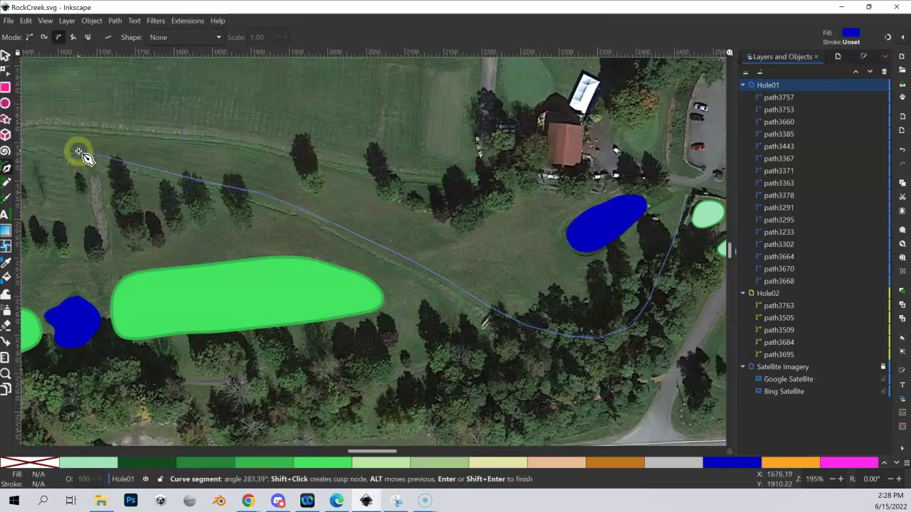
{"action": "left_click", "coordinate": [46, 147]}
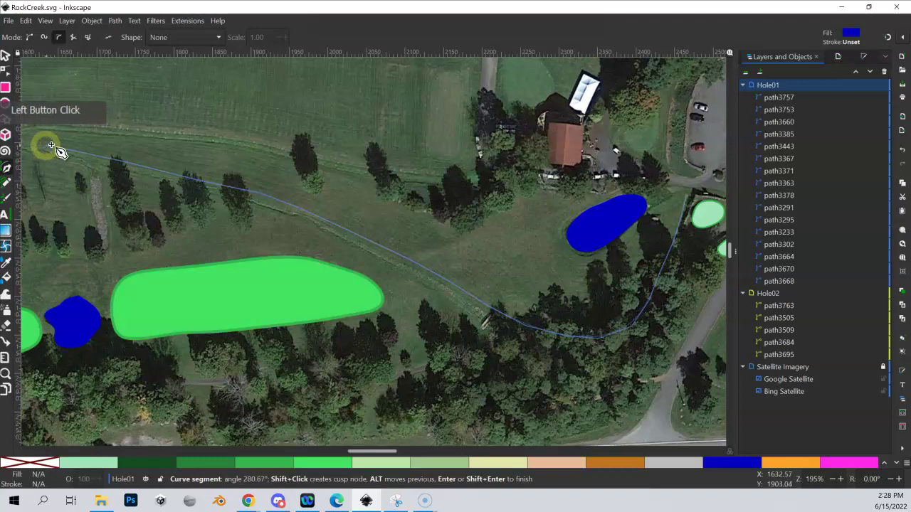
{"action": "scroll", "coordinate": [71, 153], "scroll_direction": "left", "scroll_amount": 2}
{"action": "scroll", "coordinate": [71, 152], "scroll_direction": "up", "scroll_amount": 1}
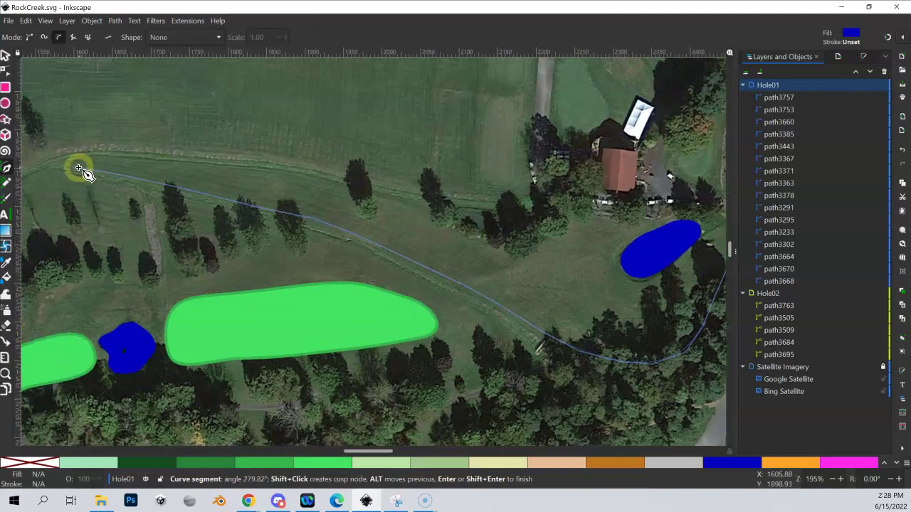
{"action": "left_click", "coordinate": [76, 167]}
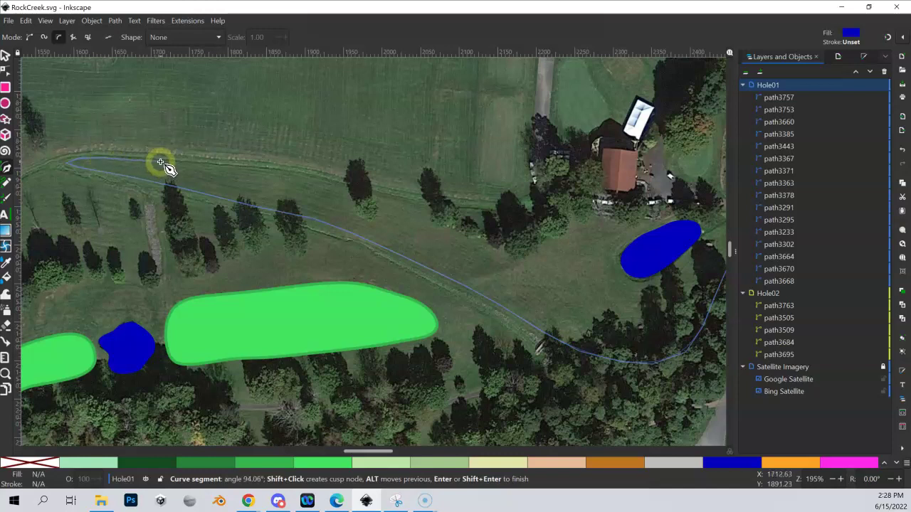
{"action": "left_click", "coordinate": [197, 162]}
{"action": "left_click", "coordinate": [213, 165]}
{"action": "left_click", "coordinate": [264, 173]}
{"action": "left_click", "coordinate": [283, 175]}
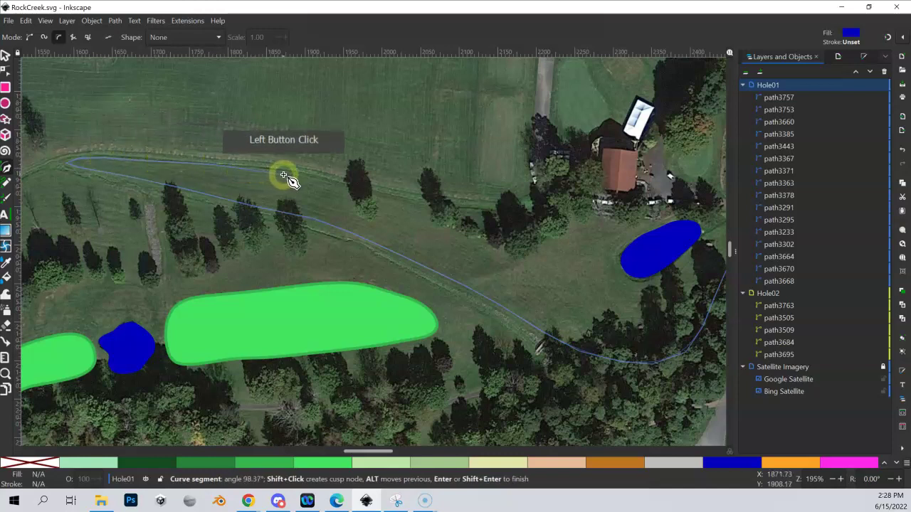
{"action": "left_click", "coordinate": [318, 178]}
{"action": "left_click", "coordinate": [342, 185]}
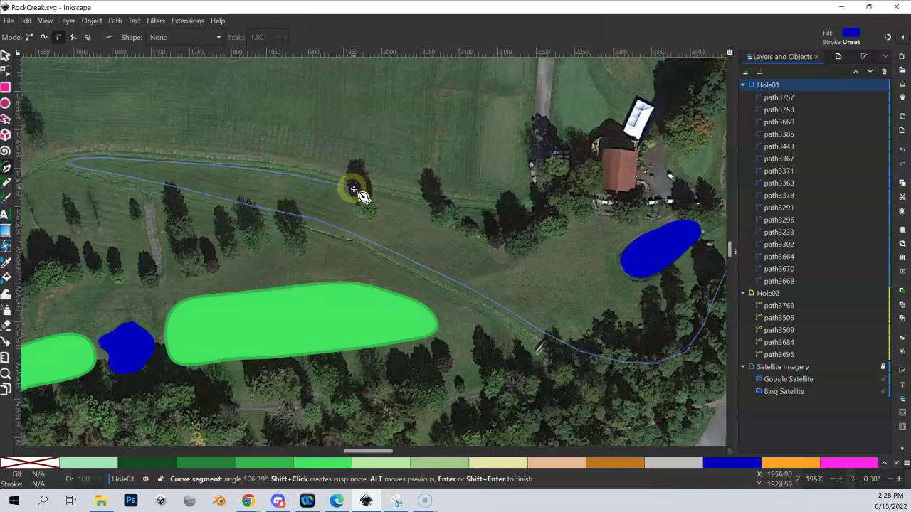
{"action": "left_click", "coordinate": [367, 192]}
{"action": "left_click", "coordinate": [392, 198]}
{"action": "left_click", "coordinate": [436, 210]}
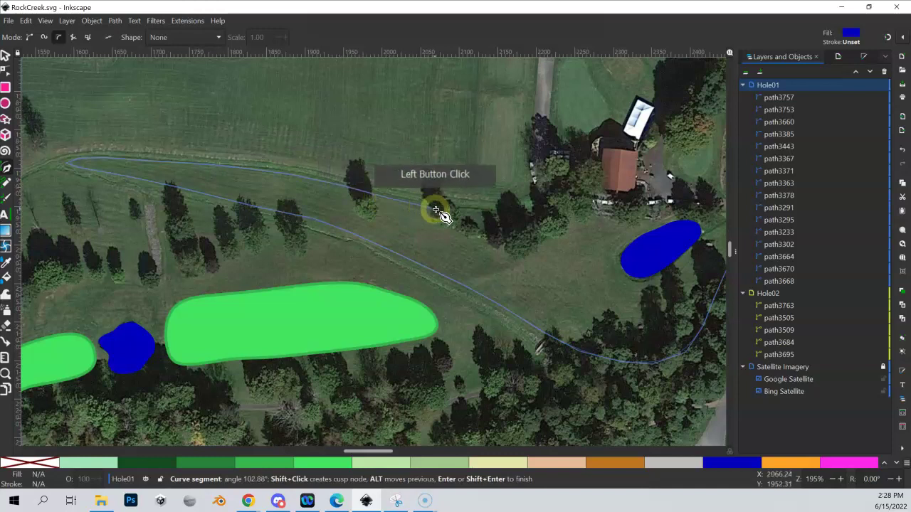
Step: Continue the outline toward the clubhouse and pond, then close it beside the small green
{"action": "left_click", "coordinate": [463, 230]}
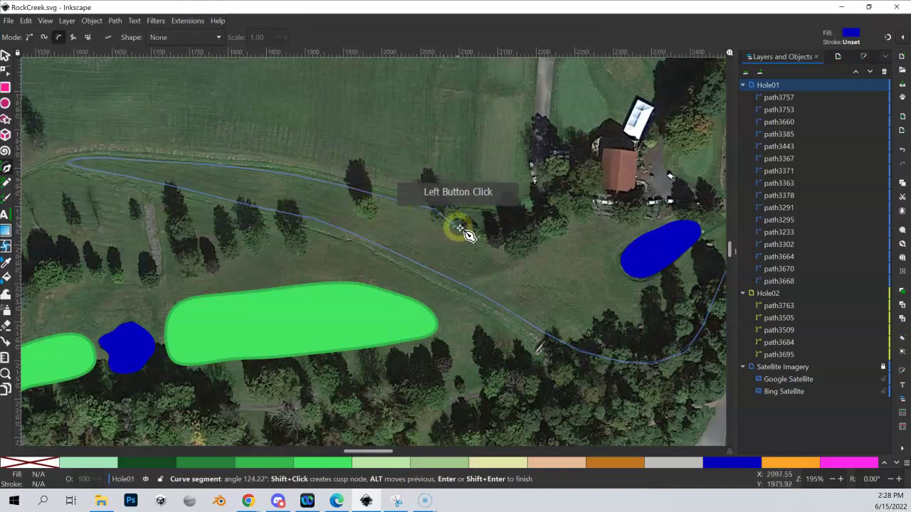
{"action": "left_click", "coordinate": [489, 244]}
{"action": "left_click_drag", "start_coordinate": [492, 244], "coordinate": [518, 245]}
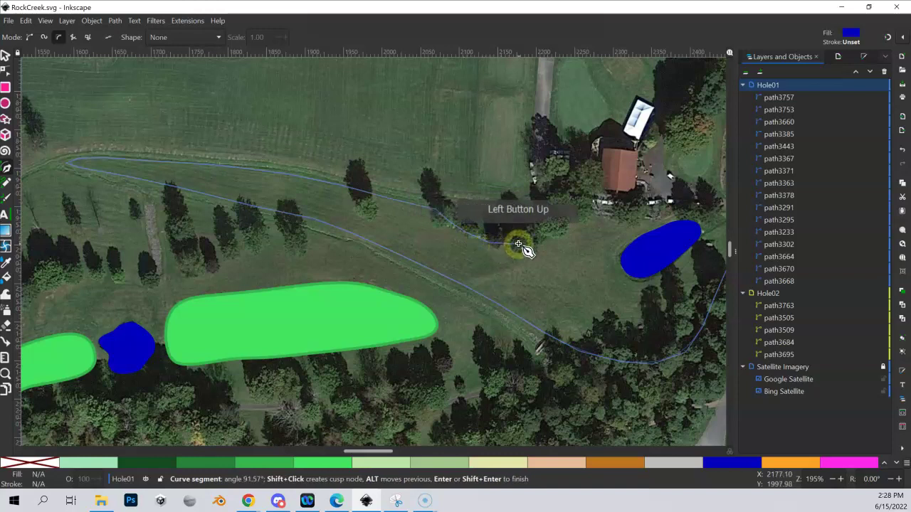
{"action": "left_click", "coordinate": [538, 237]}
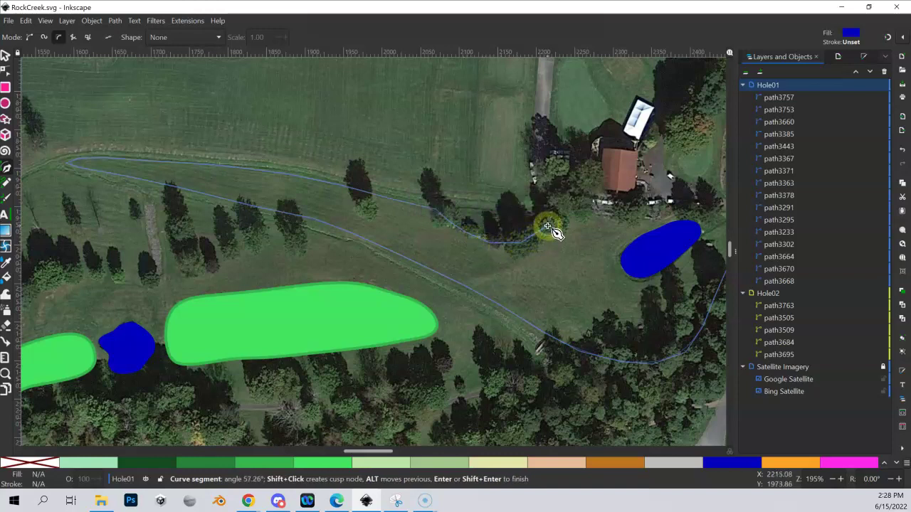
{"action": "left_click", "coordinate": [560, 224]}
{"action": "left_click", "coordinate": [589, 217]}
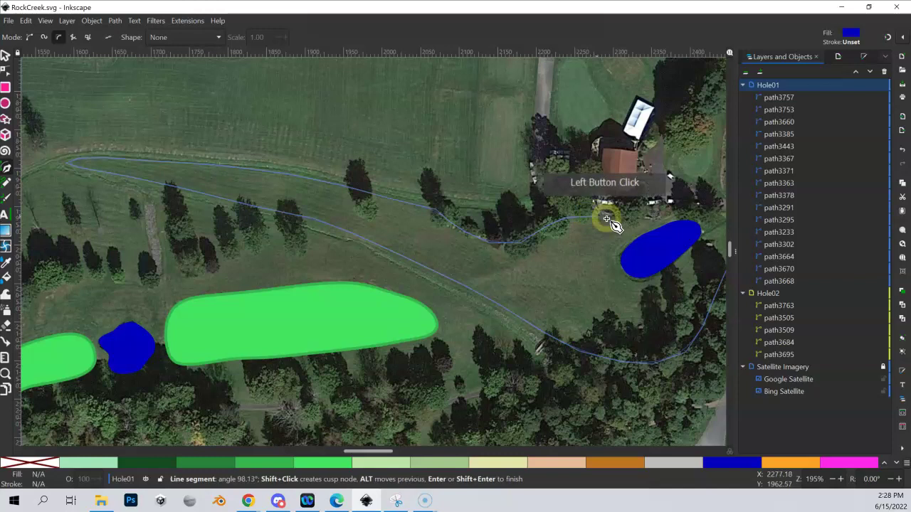
{"action": "left_click", "coordinate": [627, 219]}
{"action": "left_click", "coordinate": [656, 246]}
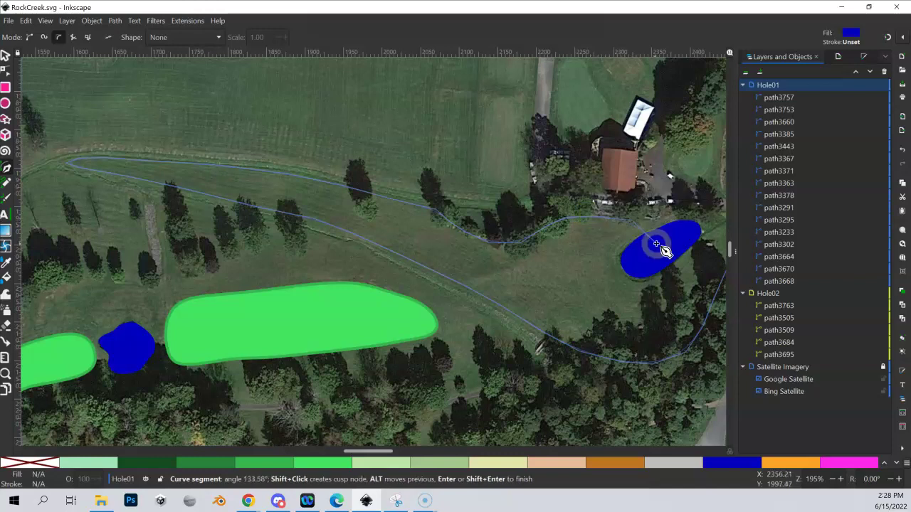
{"action": "scroll", "coordinate": [569, 243], "scroll_direction": "right", "scroll_amount": 2}
{"action": "scroll", "coordinate": [569, 244], "scroll_direction": "right", "scroll_amount": 9}
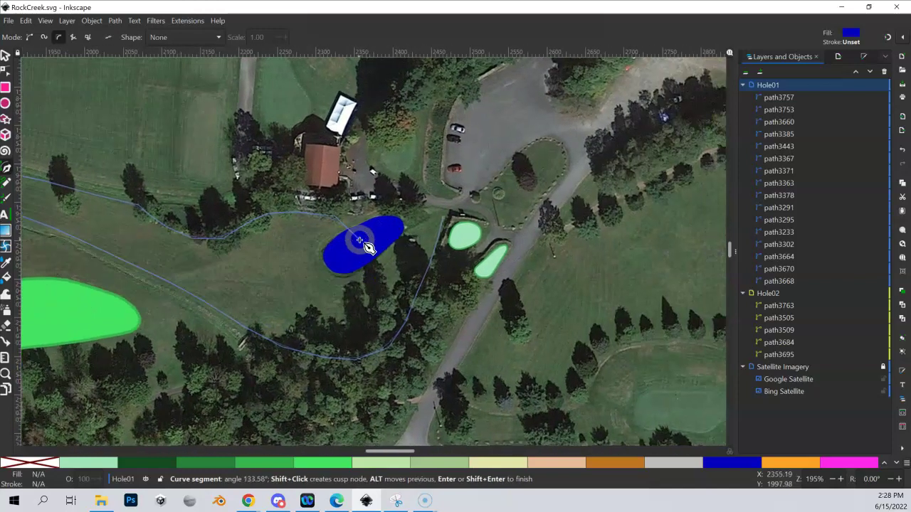
{"action": "left_click", "coordinate": [360, 216]}
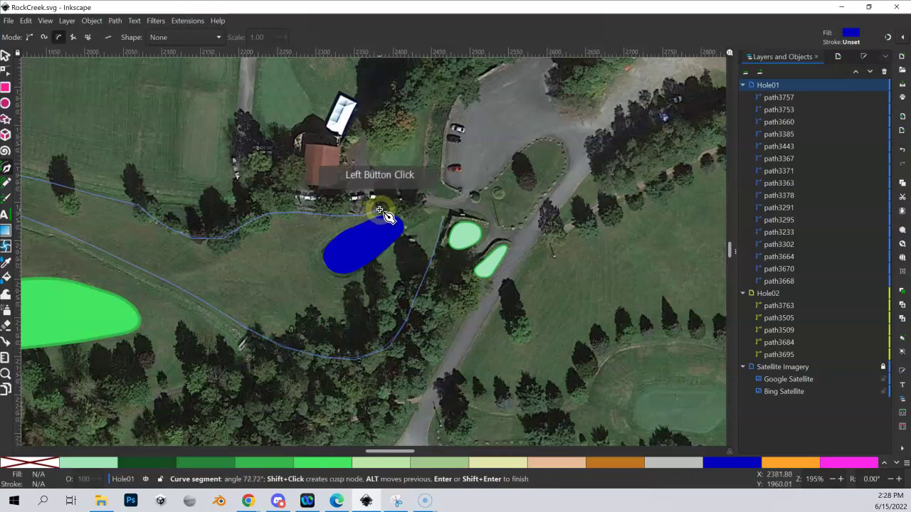
{"action": "left_click", "coordinate": [431, 208]}
{"action": "left_click", "coordinate": [442, 213]}
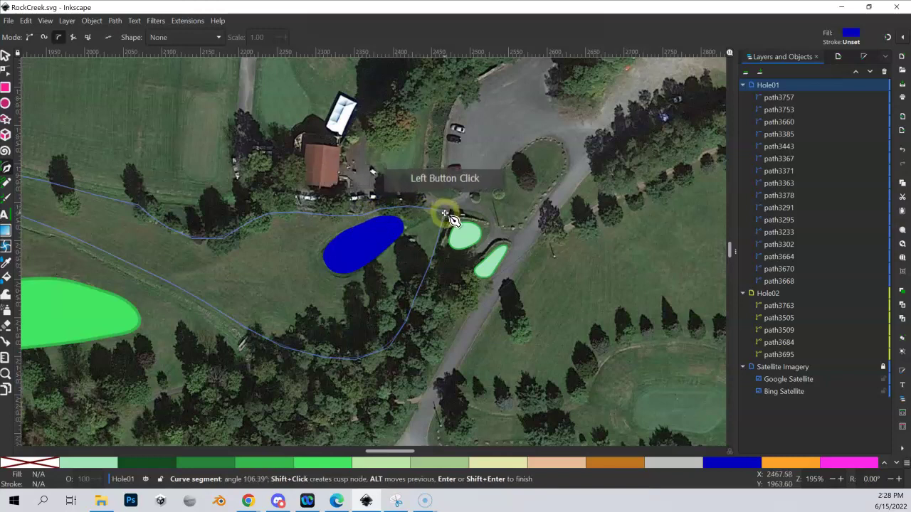
{"action": "left_click", "coordinate": [443, 217]}
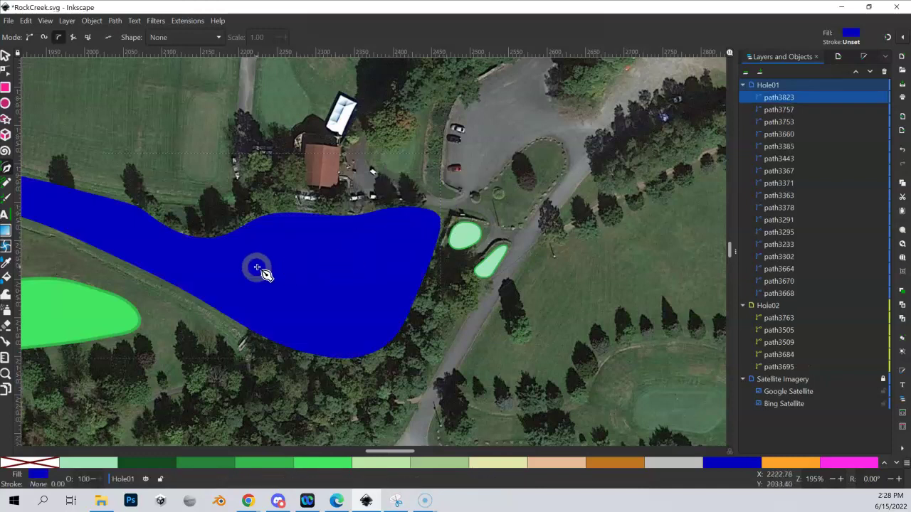
Step: Fill the large outlined shape with the Rough green #278438
{"action": "left_click_drag", "start_coordinate": [256, 266], "coordinate": [396, 254]}
{"action": "left_click_drag", "start_coordinate": [288, 249], "coordinate": [391, 253]}
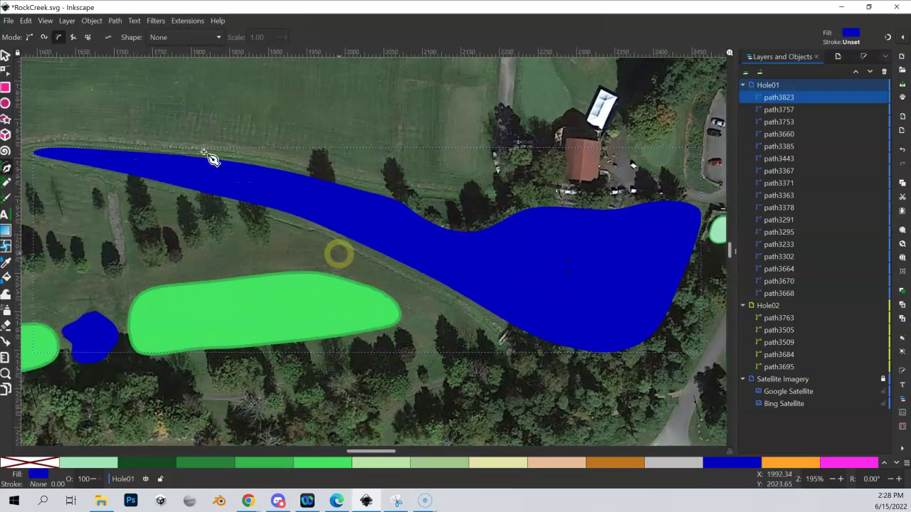
{"action": "left_click", "coordinate": [206, 465]}
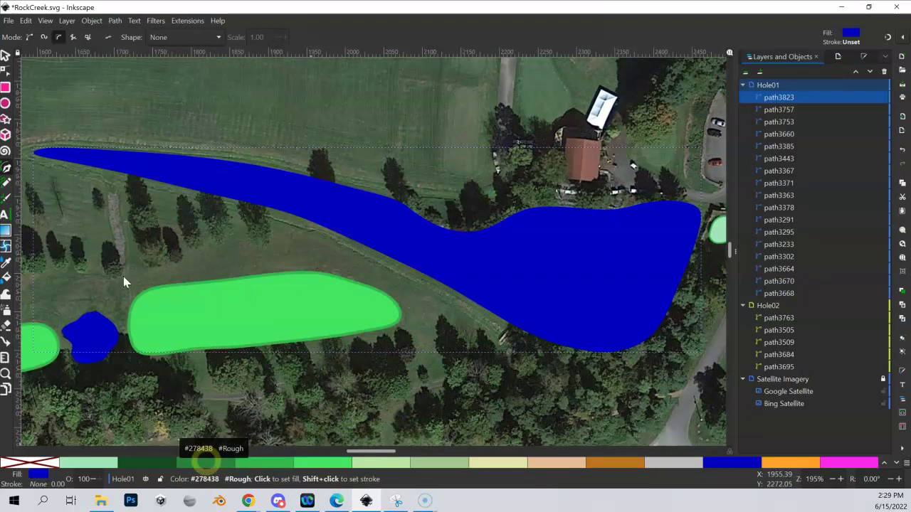
{"action": "left_click", "coordinate": [206, 460]}
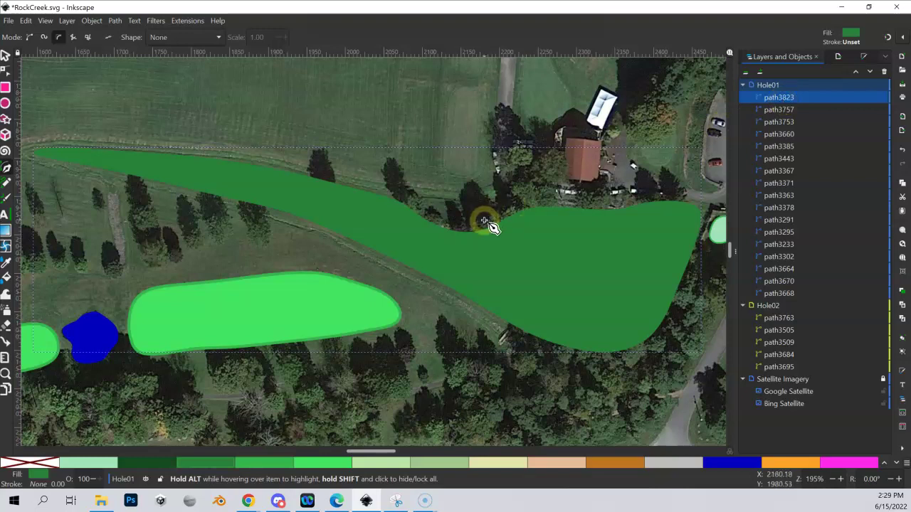
Step: Begin a new pen path with two nodes on the rough area
{"action": "left_click_drag", "start_coordinate": [575, 224], "coordinate": [481, 193]}
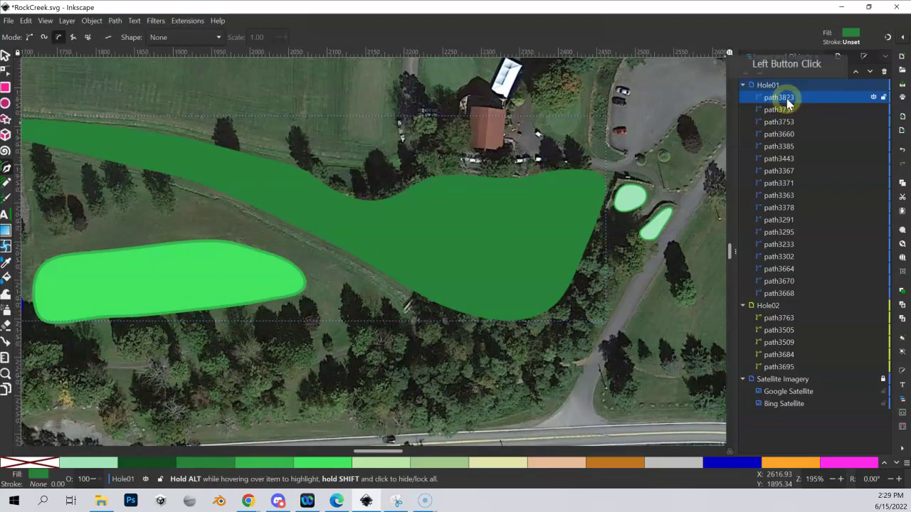
{"action": "left_click", "coordinate": [486, 234]}
{"action": "left_click", "coordinate": [336, 265]}
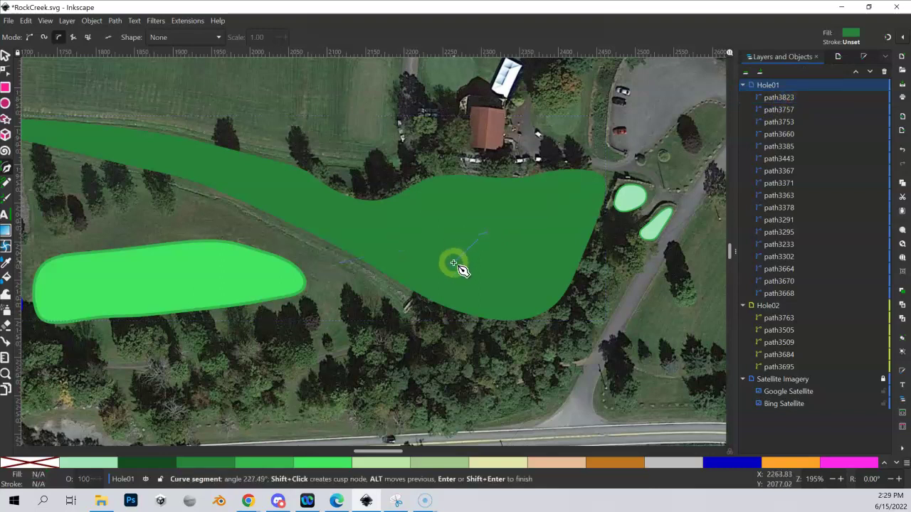
Step: Cancel the stray pen path and send the dark green rough to the bottom of Hole01 with End
{"action": "key", "text": "Escape"}
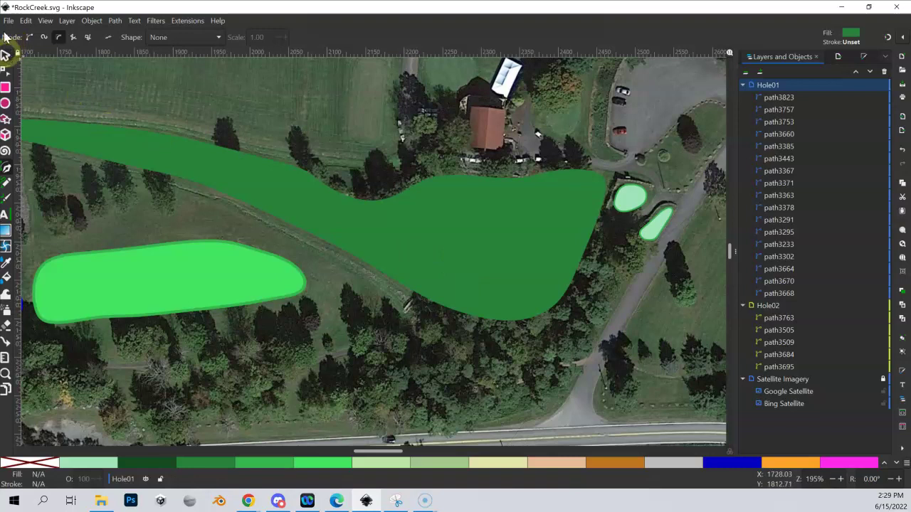
{"action": "left_click", "coordinate": [5, 54]}
{"action": "left_click", "coordinate": [440, 231]}
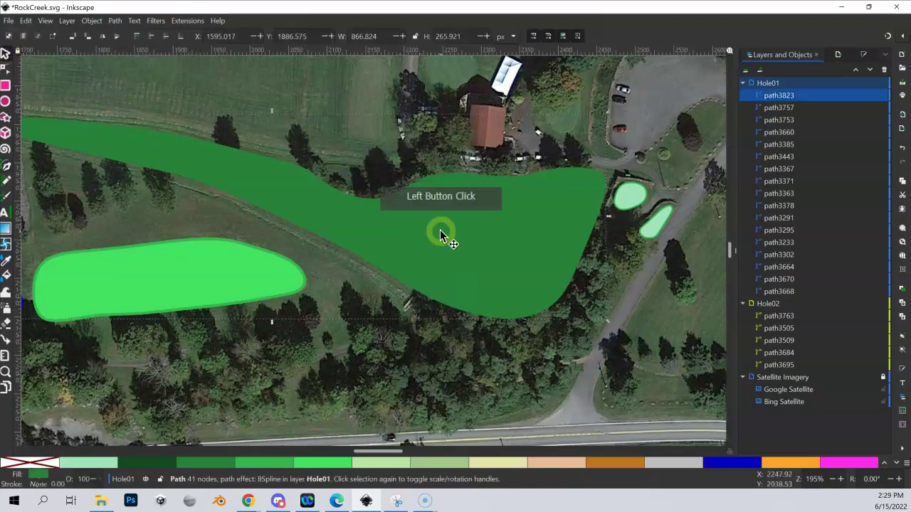
{"action": "key", "text": "End"}
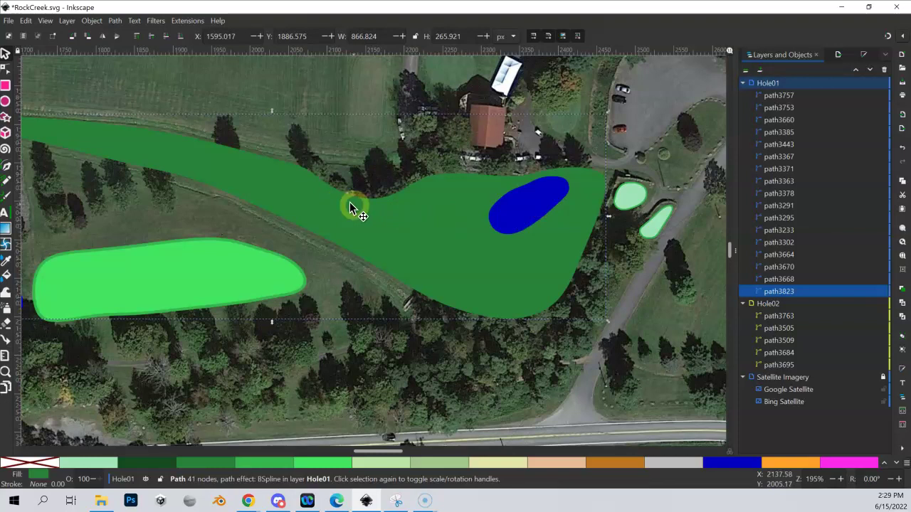
{"action": "left_click_drag", "start_coordinate": [301, 197], "coordinate": [414, 227]}
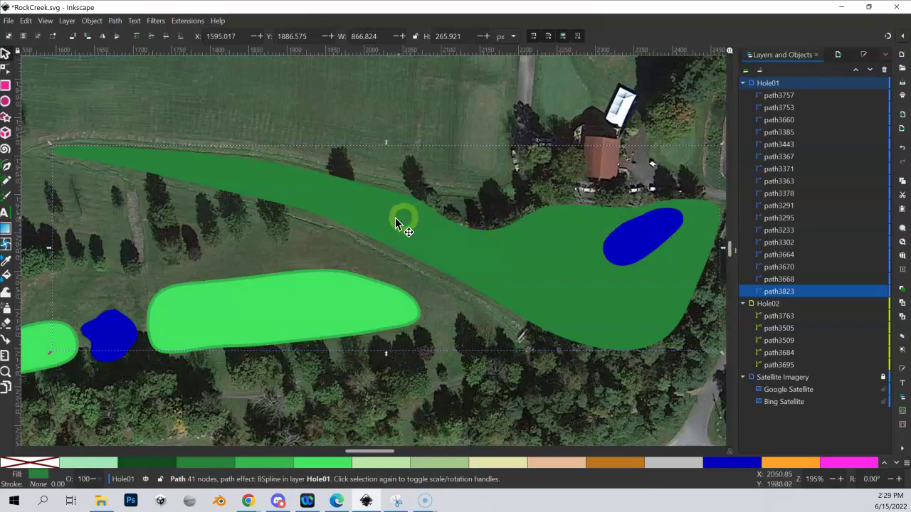
Step: Pan west to the hole's green and fairway, then choose the Pen tool in B-spline mode
{"action": "left_click_drag", "start_coordinate": [362, 251], "coordinate": [427, 206]}
{"action": "left_click_drag", "start_coordinate": [337, 211], "coordinate": [444, 203]}
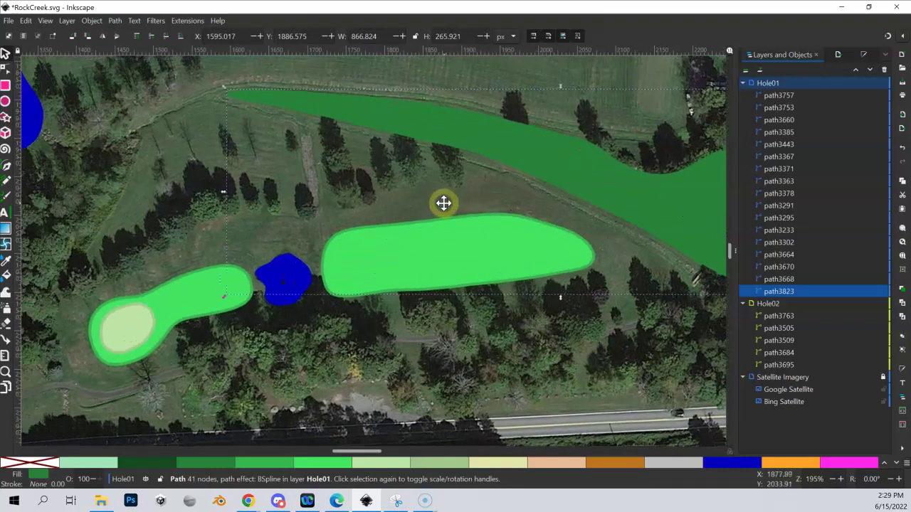
{"action": "left_click", "coordinate": [6, 168]}
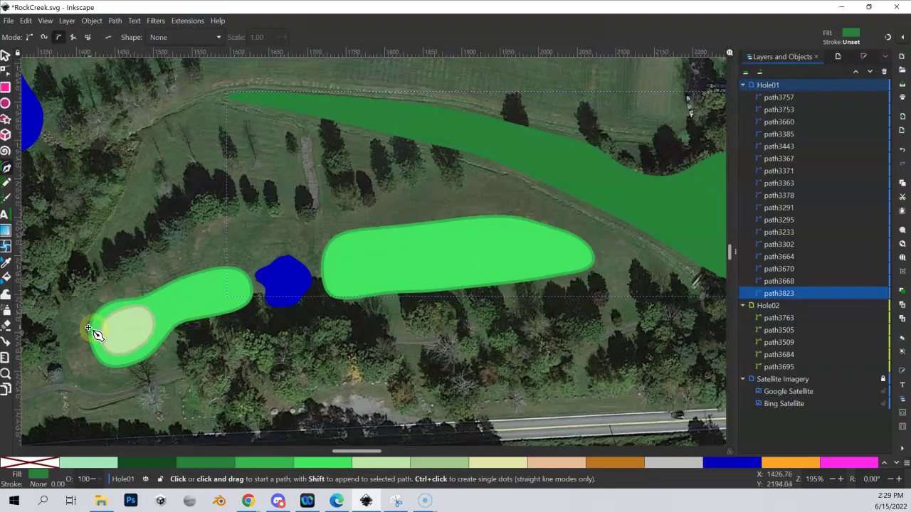
Step: Start the B-spline outline beside the left green and run it right along the road
{"action": "left_click", "coordinate": [59, 318]}
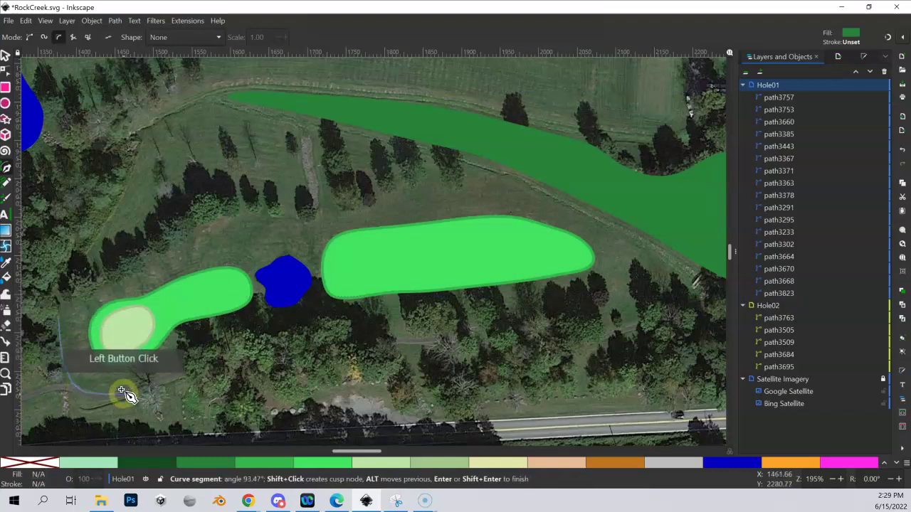
{"action": "left_click", "coordinate": [153, 384]}
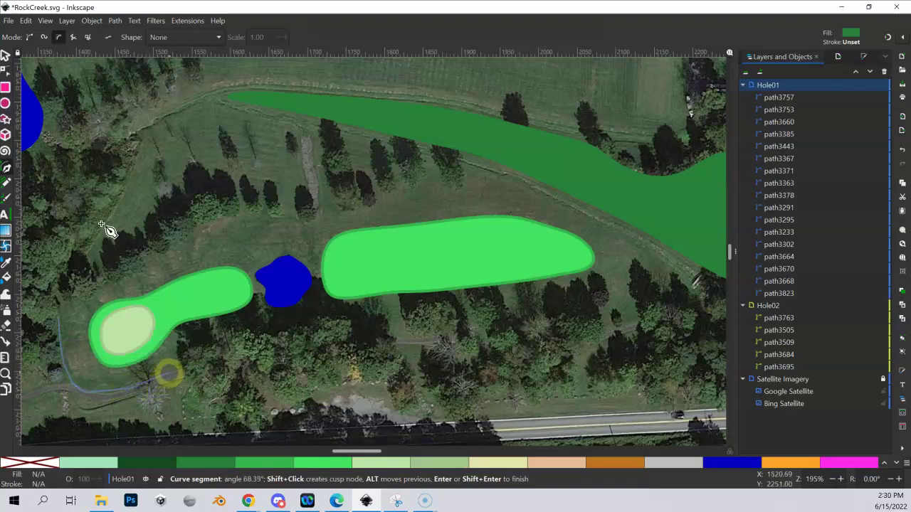
{"action": "left_click", "coordinate": [192, 367]}
{"action": "left_click", "coordinate": [244, 357]}
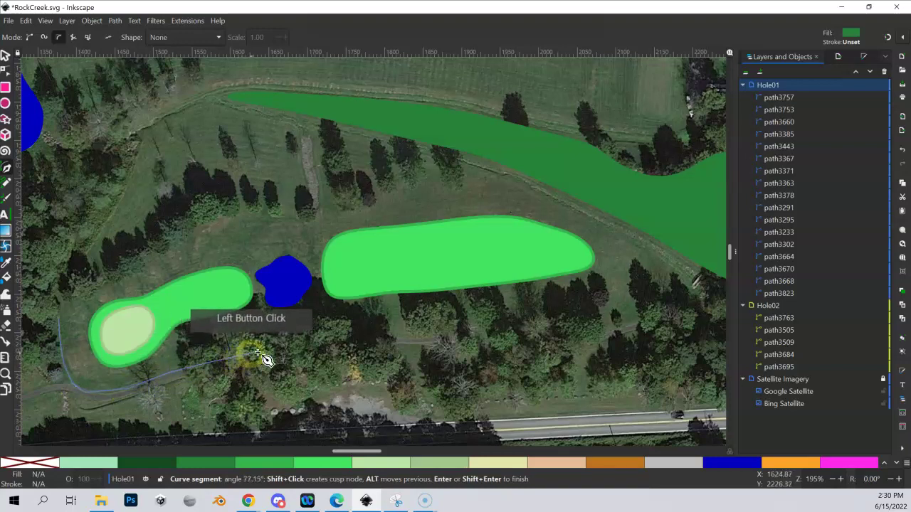
{"action": "left_click", "coordinate": [289, 351]}
{"action": "left_click", "coordinate": [354, 345]}
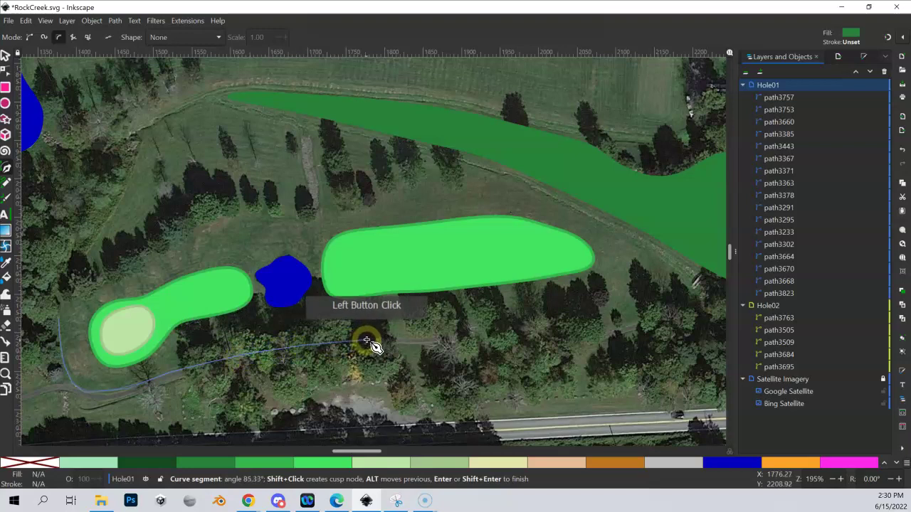
{"action": "left_click", "coordinate": [445, 338]}
{"action": "left_click", "coordinate": [510, 333]}
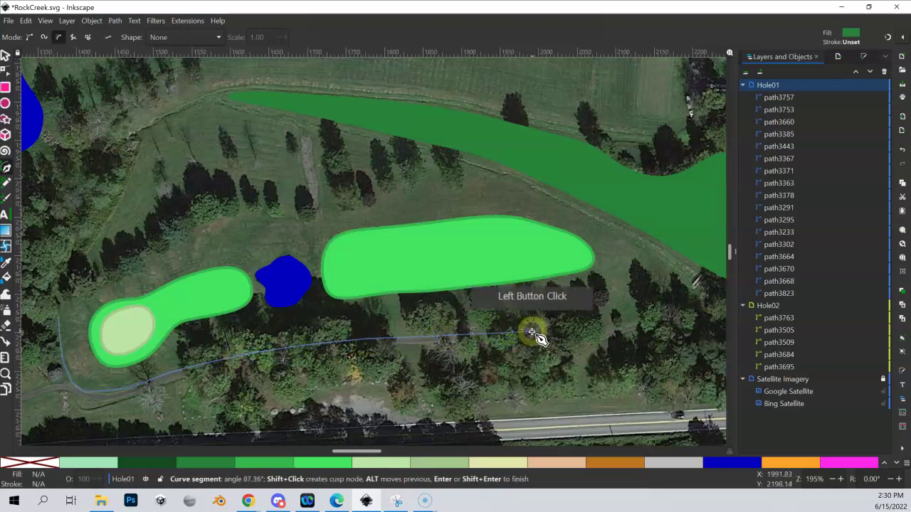
{"action": "left_click", "coordinate": [623, 331]}
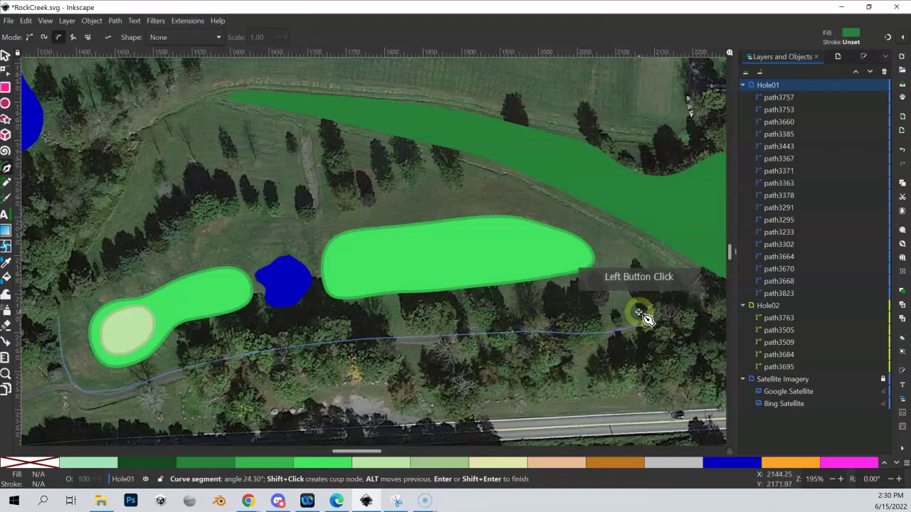
{"action": "left_click_drag", "start_coordinate": [643, 315], "coordinate": [485, 310]}
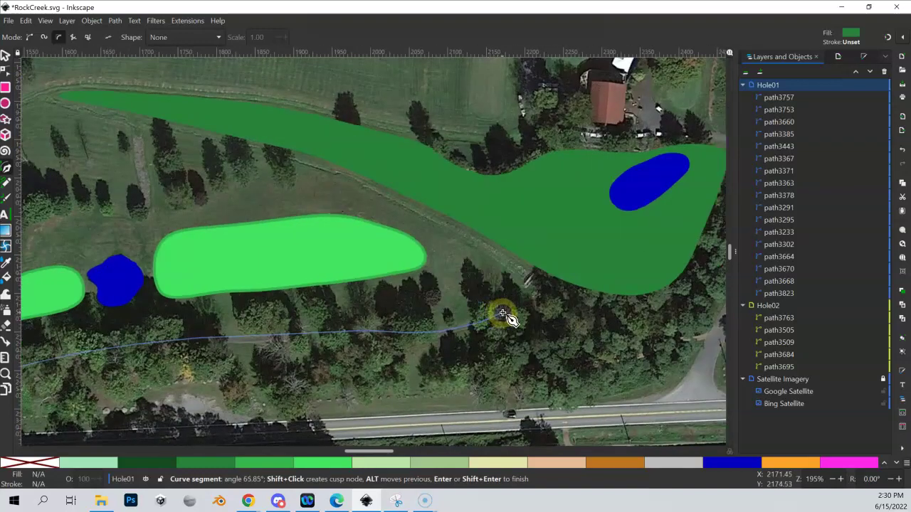
Step: Carry the outline up to the fairway edge, back left along it, and down to the start node
{"action": "left_click", "coordinate": [505, 313]}
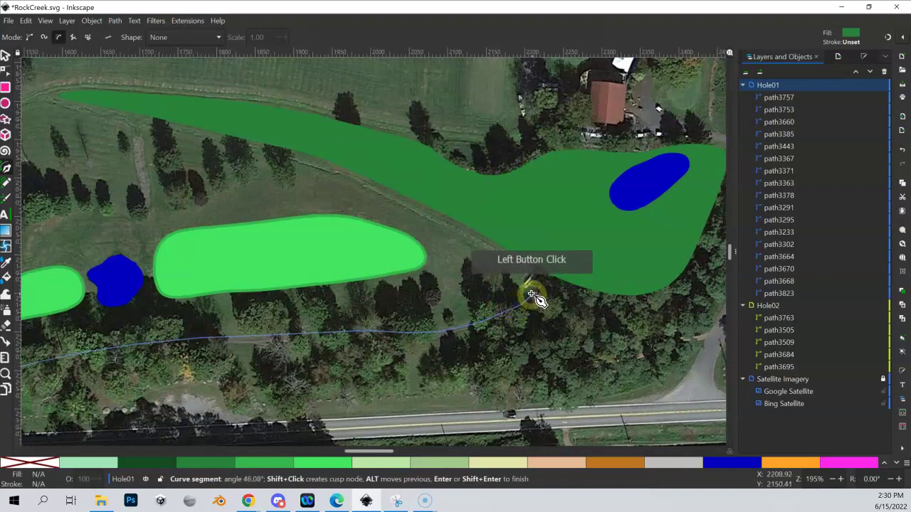
{"action": "left_click", "coordinate": [502, 263]}
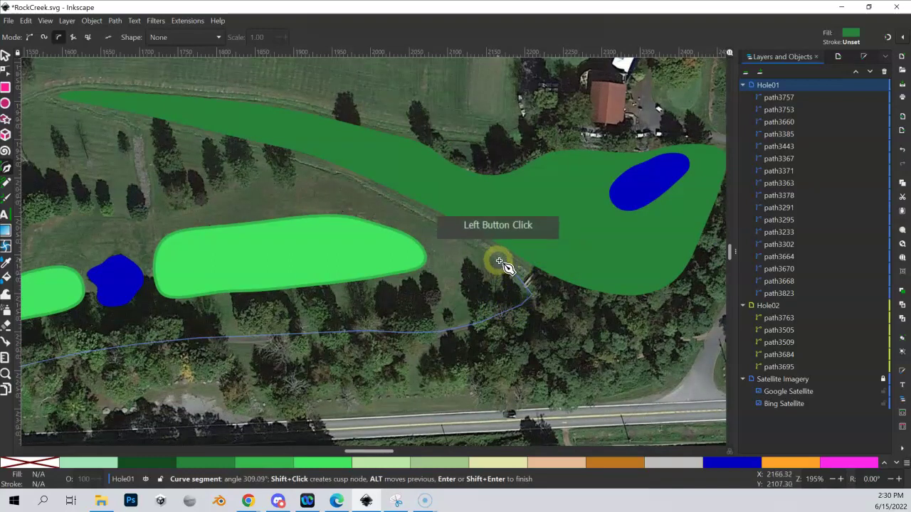
{"action": "left_click", "coordinate": [427, 226]}
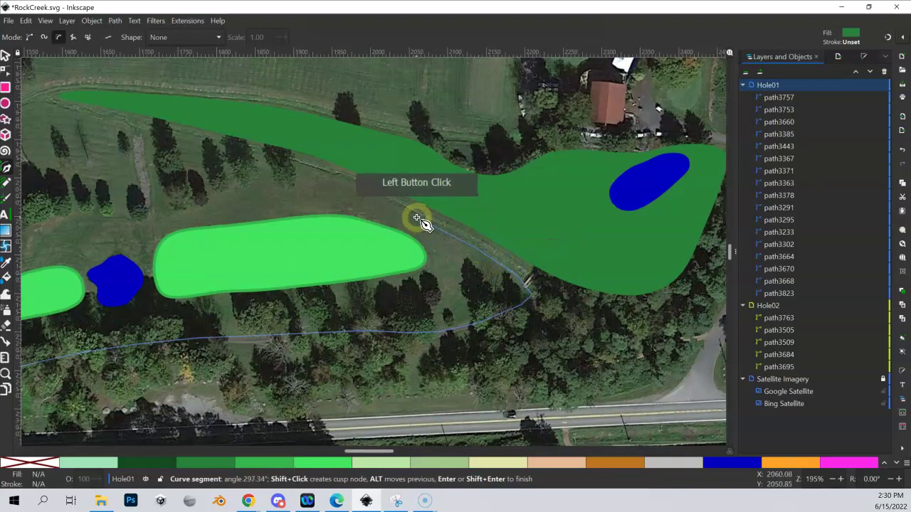
{"action": "left_click", "coordinate": [390, 206]}
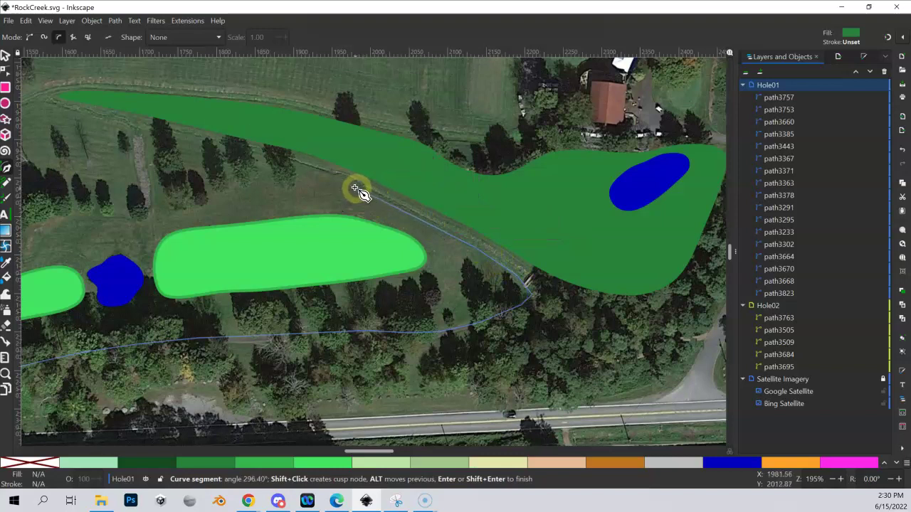
{"action": "left_click", "coordinate": [324, 182]}
{"action": "left_click", "coordinate": [283, 166]}
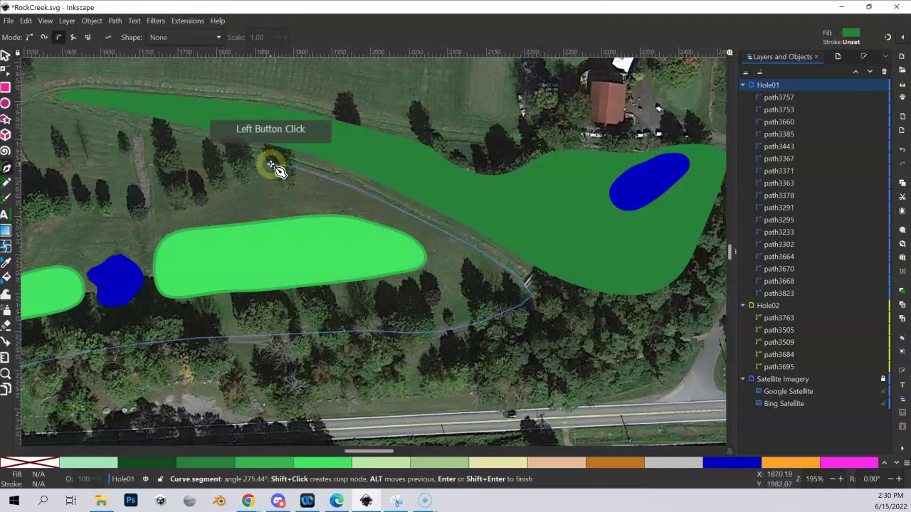
{"action": "left_click", "coordinate": [240, 177]}
{"action": "left_click", "coordinate": [220, 190]}
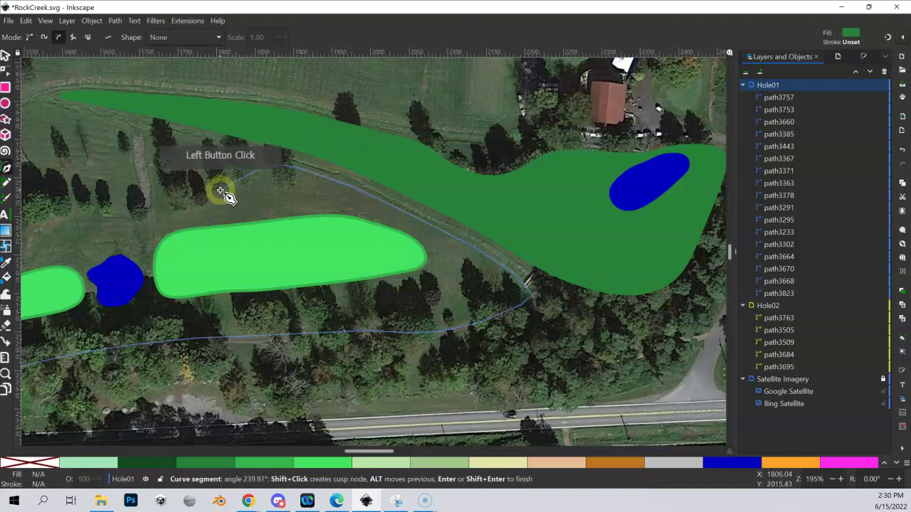
{"action": "left_click", "coordinate": [175, 206]}
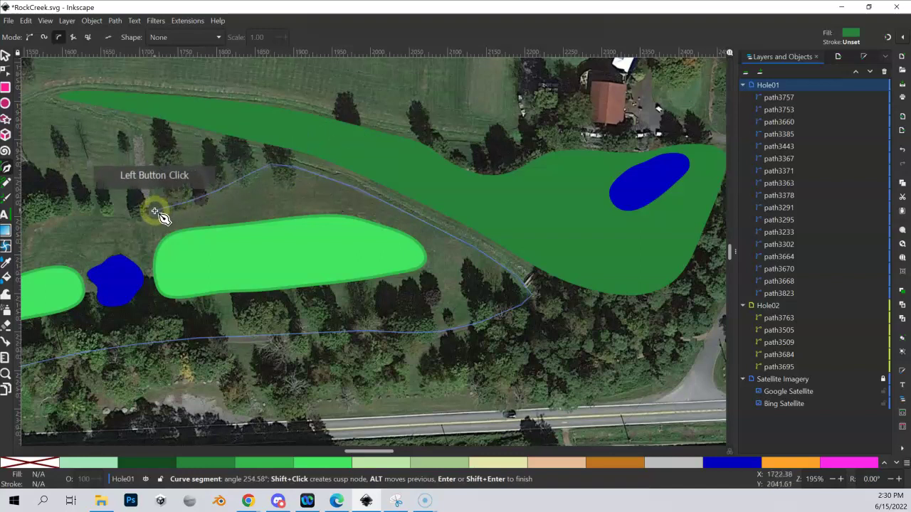
{"action": "left_click_drag", "start_coordinate": [131, 209], "coordinate": [382, 204]}
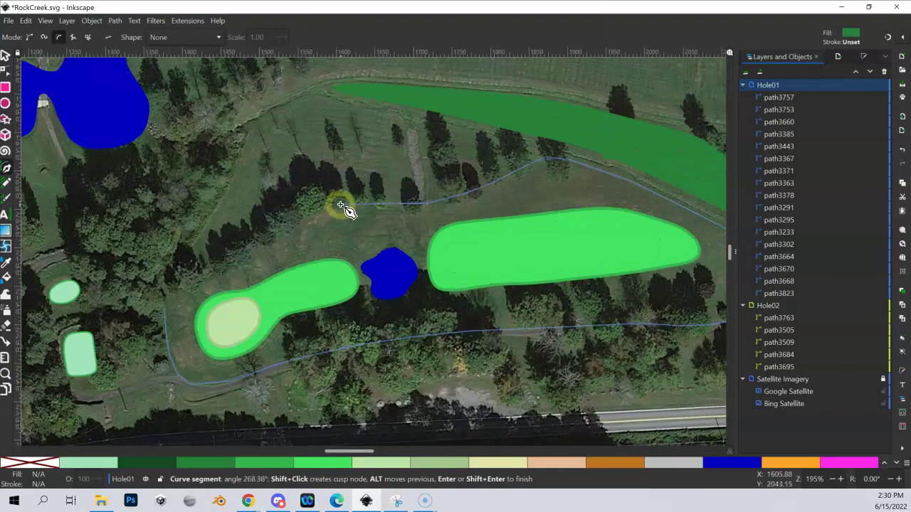
{"action": "left_click", "coordinate": [305, 218]}
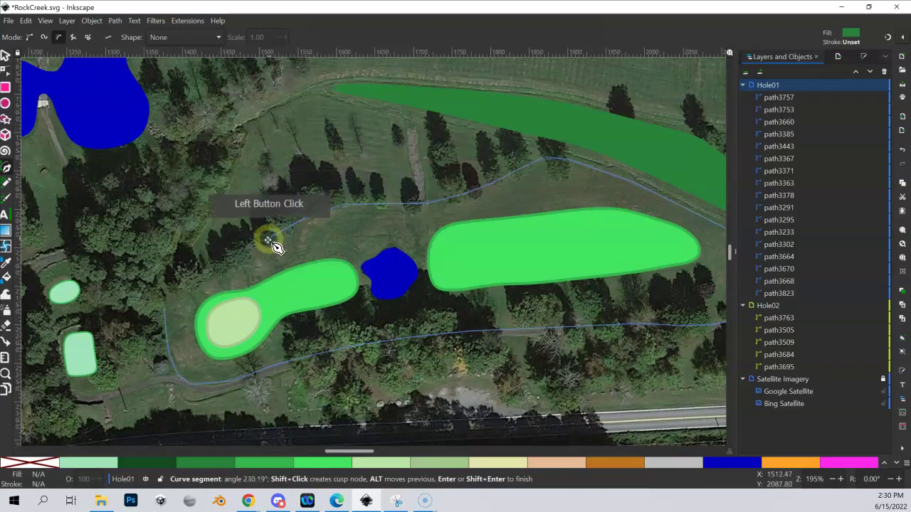
{"action": "left_click_drag", "start_coordinate": [268, 241], "coordinate": [215, 267]}
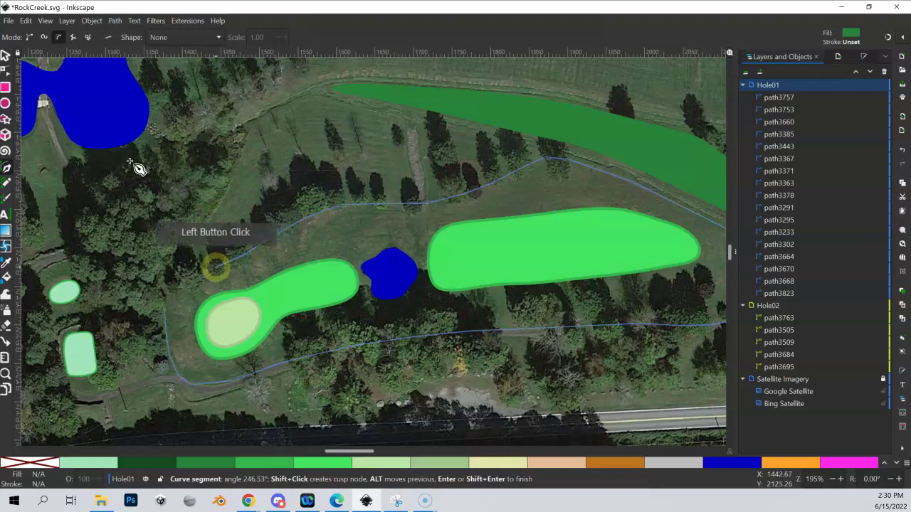
{"action": "left_click", "coordinate": [169, 290]}
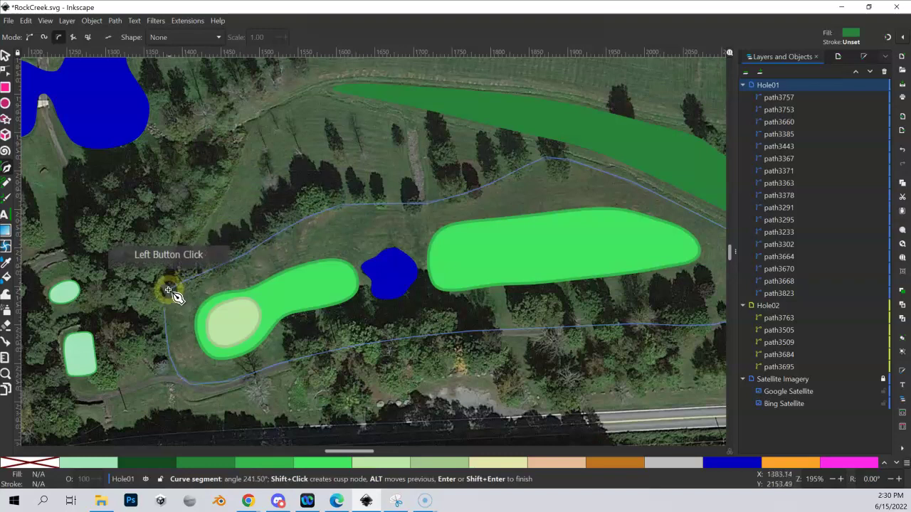
{"action": "left_click", "coordinate": [165, 308]}
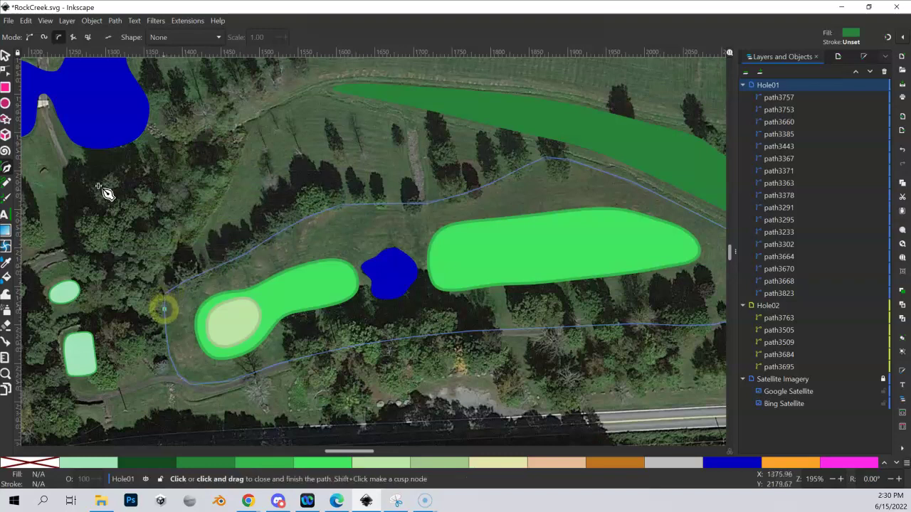
Step: Close the outline into dark green rough path3881, send it to the bottom of Hole01, then zoom out
{"action": "left_click", "coordinate": [164, 307]}
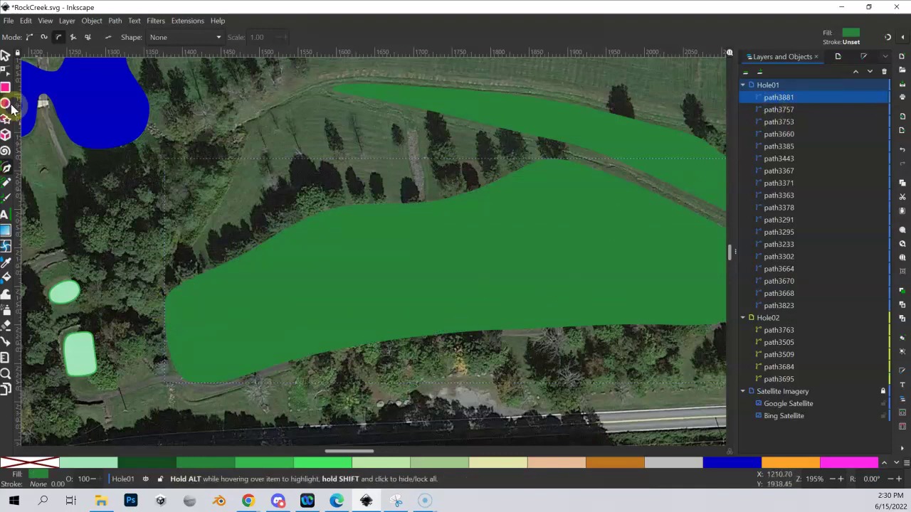
{"action": "left_click", "coordinate": [6, 56]}
{"action": "left_click", "coordinate": [557, 278]}
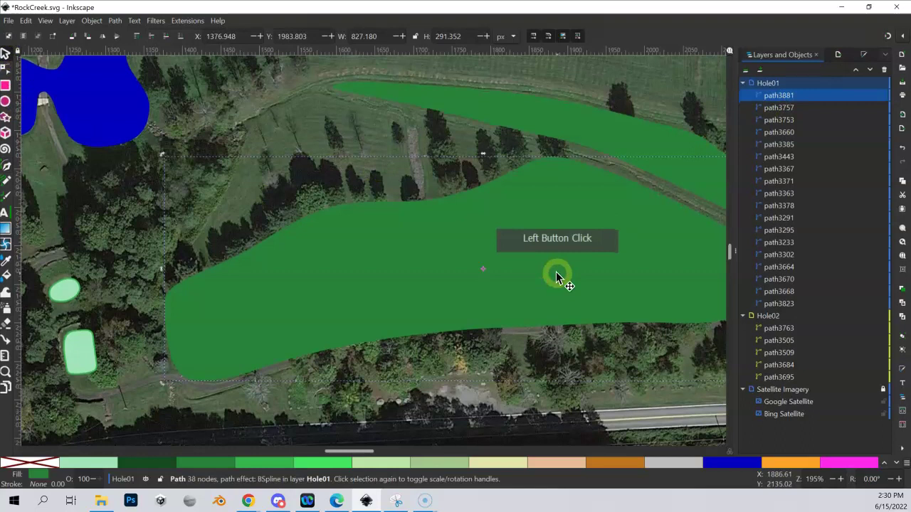
{"action": "key", "text": "End"}
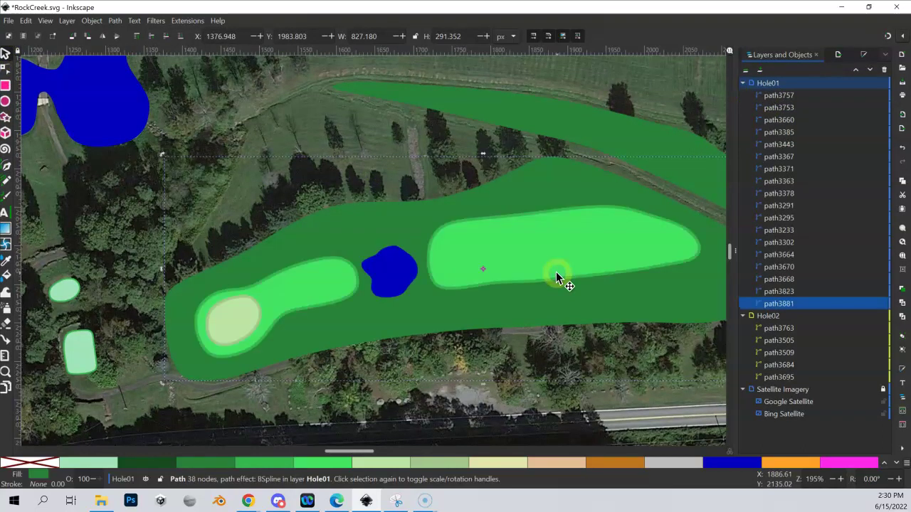
{"action": "scroll", "coordinate": [535, 266], "scroll_direction": "down", "scroll_amount": 2}
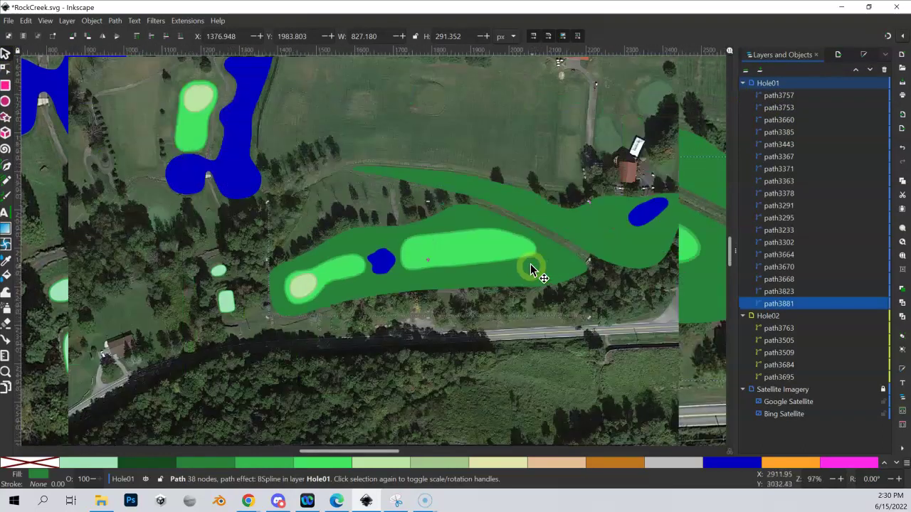
{"action": "scroll", "coordinate": [511, 267], "scroll_direction": "right", "scroll_amount": 2}
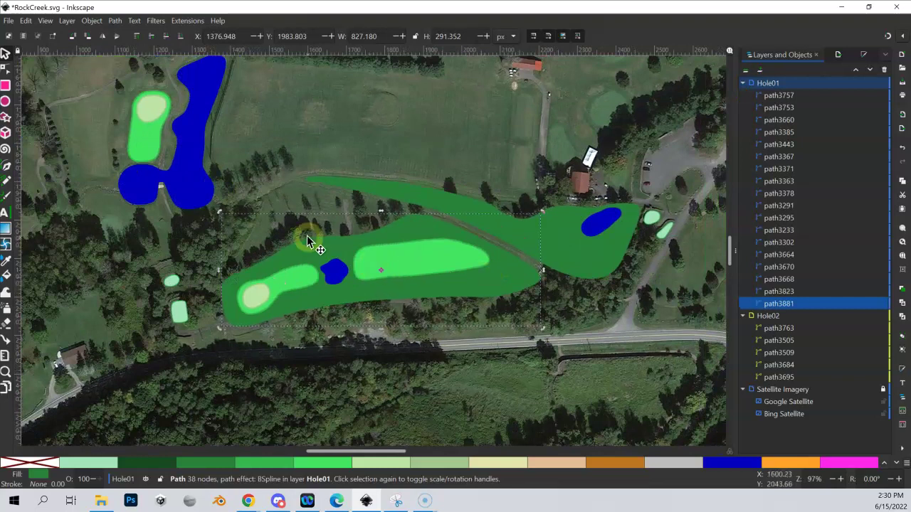
{"action": "scroll", "coordinate": [307, 236], "scroll_direction": "left", "scroll_amount": 4}
{"action": "scroll", "coordinate": [306, 236], "scroll_direction": "up", "scroll_amount": 1}
{"action": "scroll", "coordinate": [282, 242], "scroll_direction": "left", "scroll_amount": 3}
{"action": "scroll", "coordinate": [282, 241], "scroll_direction": "up", "scroll_amount": 3}
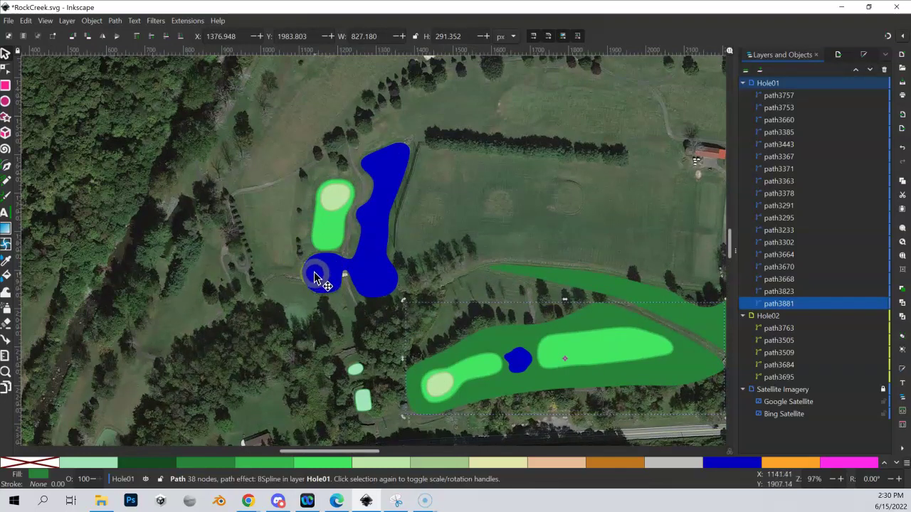
{"action": "scroll", "coordinate": [318, 269], "scroll_direction": "up", "scroll_amount": 3}
{"action": "scroll", "coordinate": [319, 269], "scroll_direction": "left", "scroll_amount": 2}
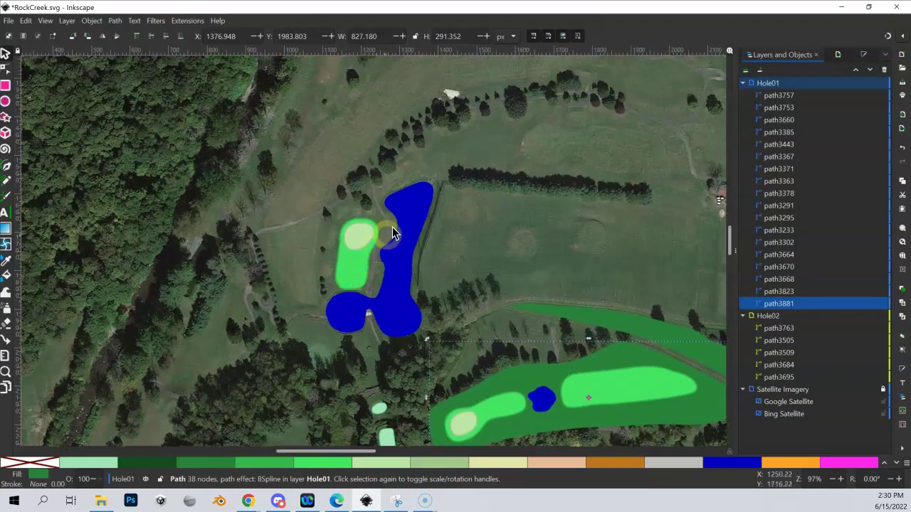
Step: Zoom onto the upper green and start a B-spline outline left of it, heading down to the pond
{"action": "key", "text": "shift+equal"}
{"action": "key", "text": "shift+equal"}
{"action": "key", "text": "shift+equal"}
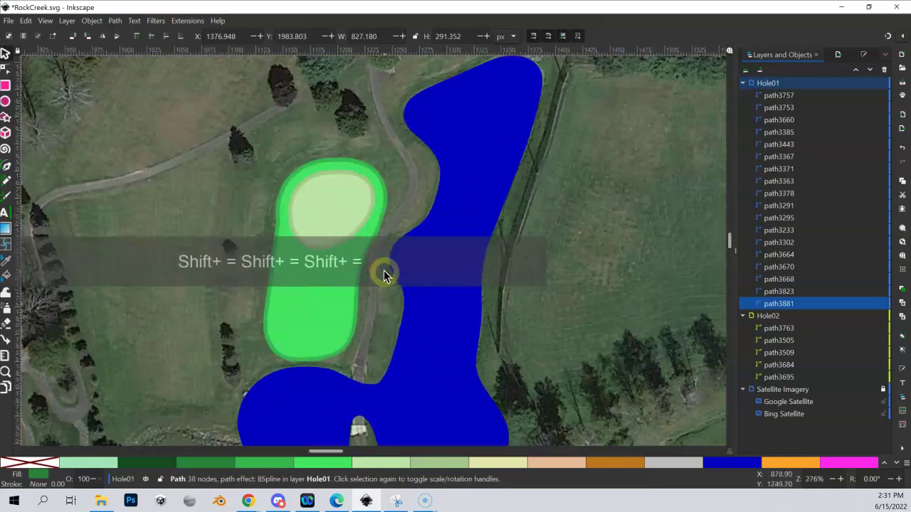
{"action": "left_click_drag", "start_coordinate": [433, 236], "coordinate": [423, 209]}
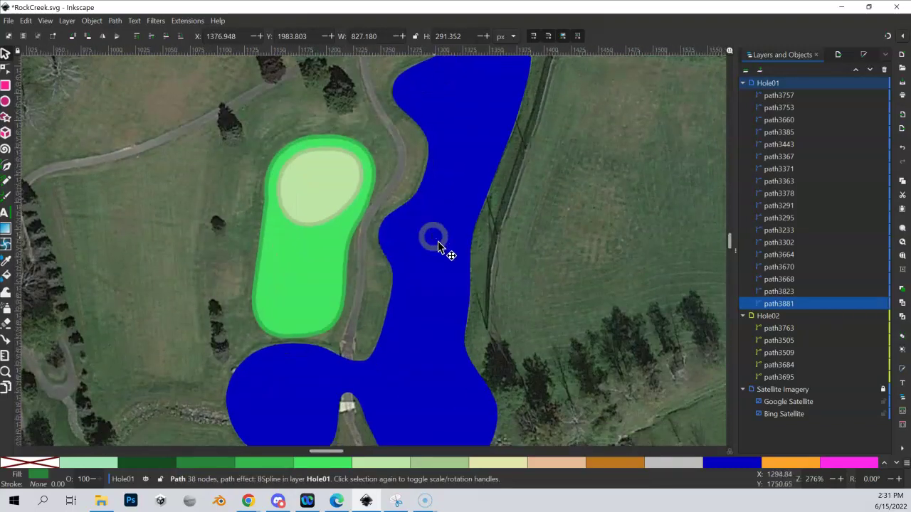
{"action": "left_click", "coordinate": [491, 187]}
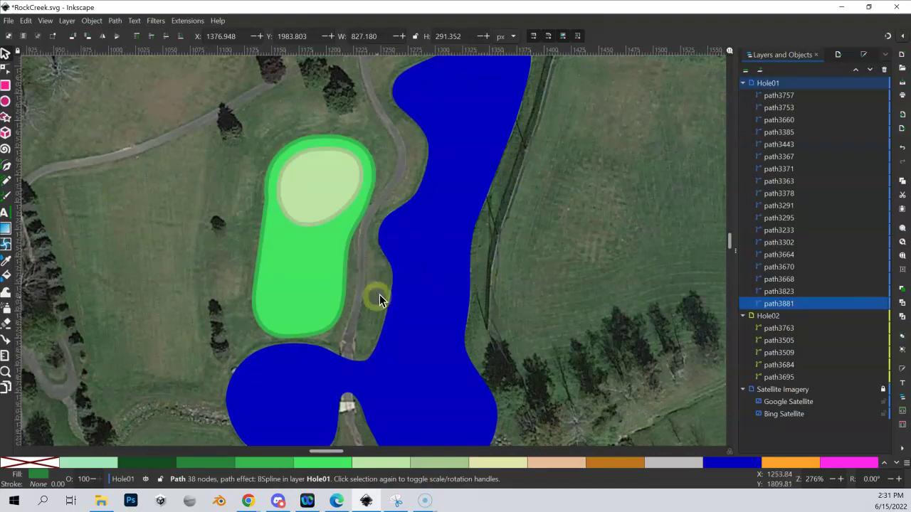
{"action": "scroll", "coordinate": [339, 270], "scroll_direction": "down", "scroll_amount": 2}
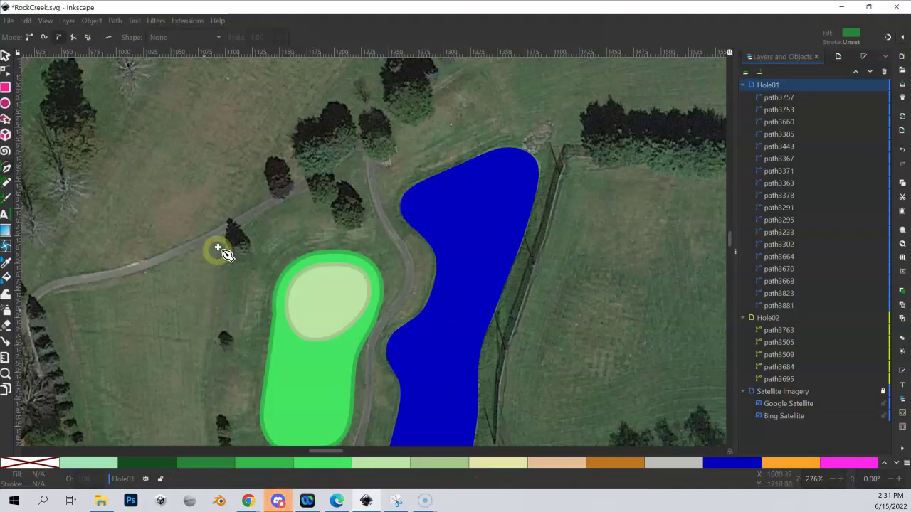
{"action": "scroll", "coordinate": [224, 220], "scroll_direction": "down", "scroll_amount": 1}
{"action": "scroll", "coordinate": [235, 249], "scroll_direction": "down", "scroll_amount": 2}
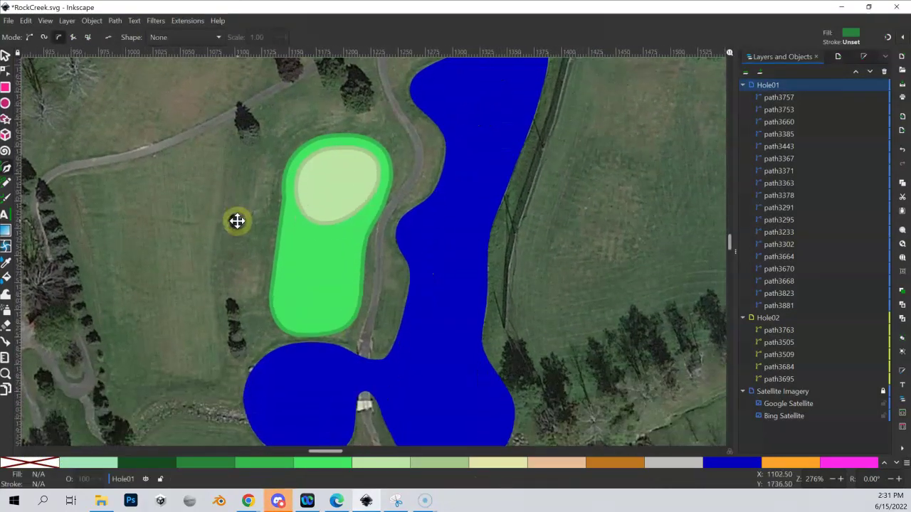
{"action": "scroll", "coordinate": [236, 220], "scroll_direction": "up", "scroll_amount": 1}
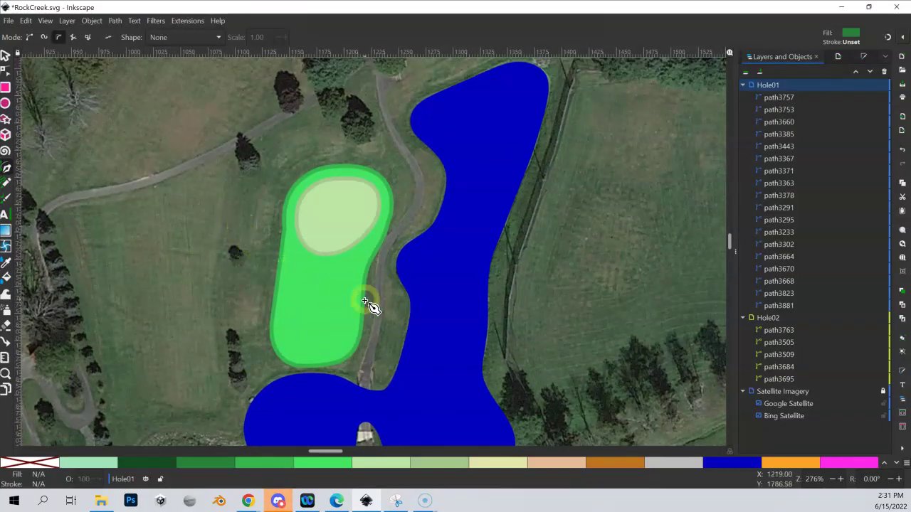
{"action": "scroll", "coordinate": [114, 163], "scroll_direction": "down", "scroll_amount": 1}
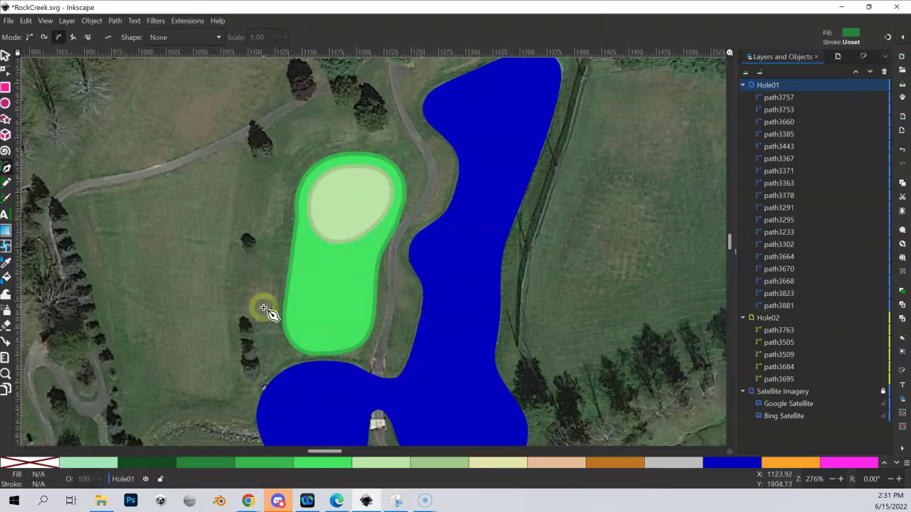
{"action": "left_click", "coordinate": [257, 212]}
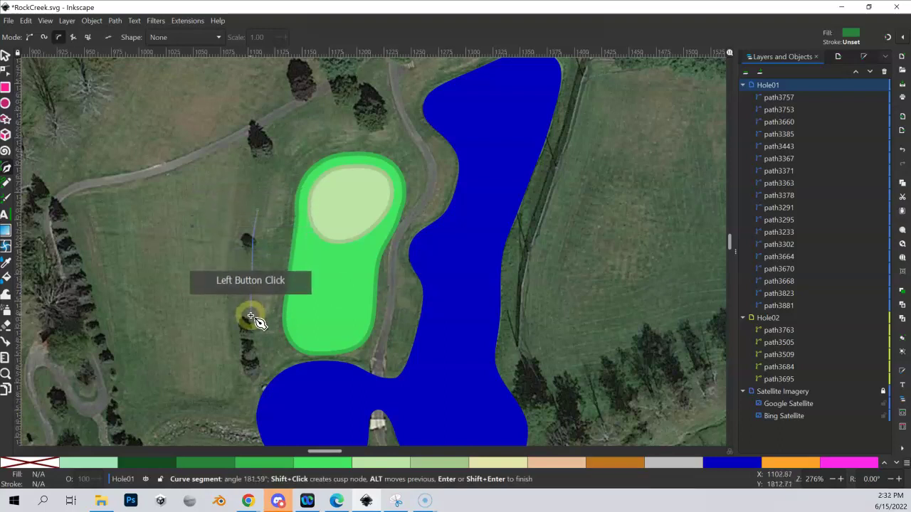
{"action": "left_click", "coordinate": [253, 344]}
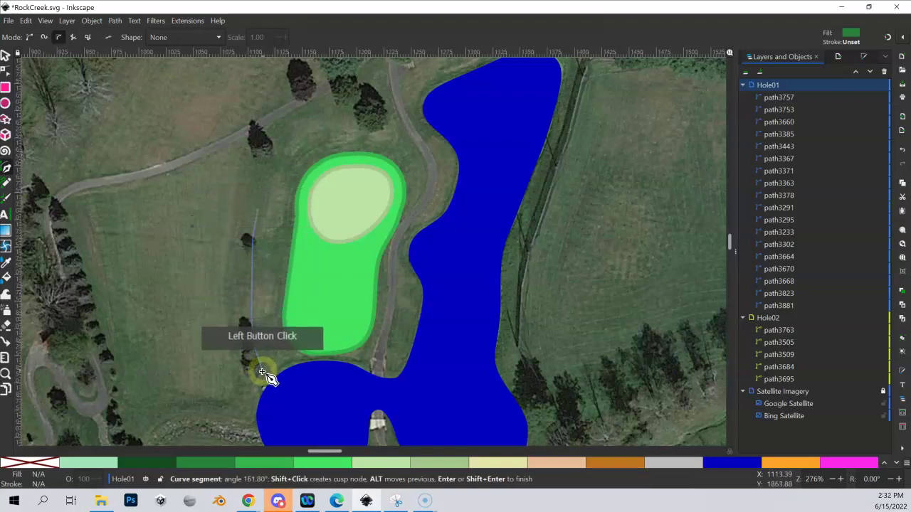
{"action": "left_click", "coordinate": [267, 389]}
Step: Carry the outline through the pond to its upper tip and over the green, closing path3885
{"action": "left_click", "coordinate": [437, 393]}
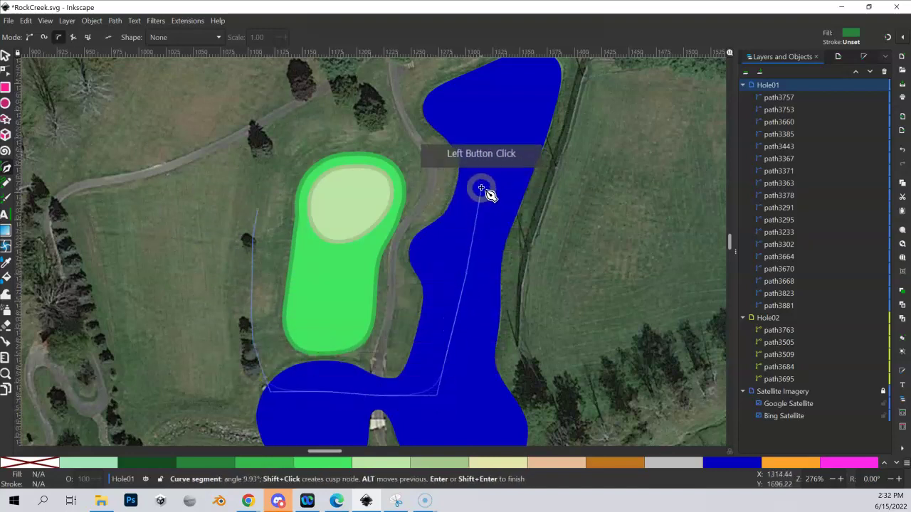
{"action": "scroll", "coordinate": [512, 214], "scroll_direction": "up", "scroll_amount": 4}
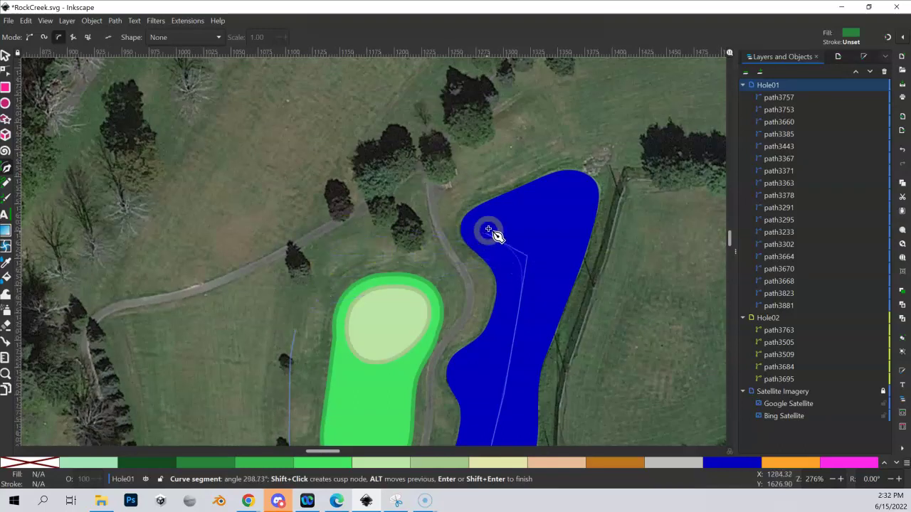
{"action": "left_click", "coordinate": [466, 224]}
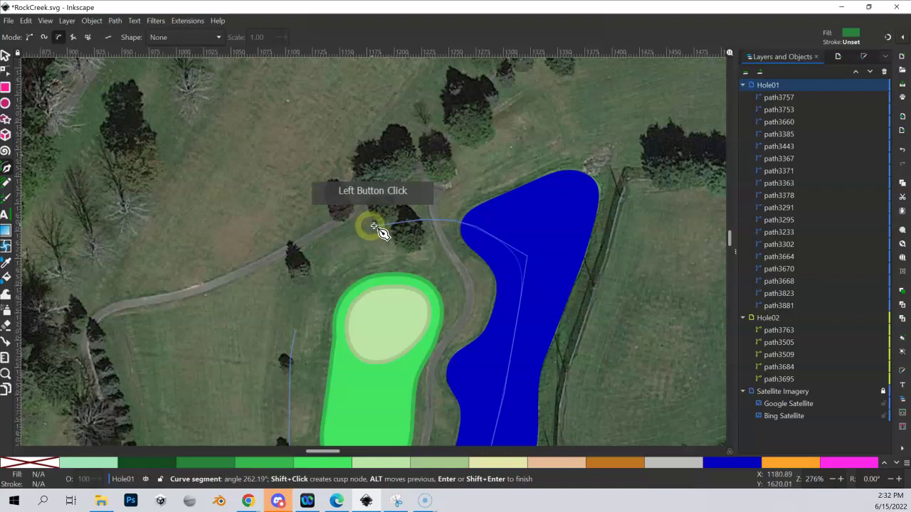
{"action": "left_click", "coordinate": [318, 255]}
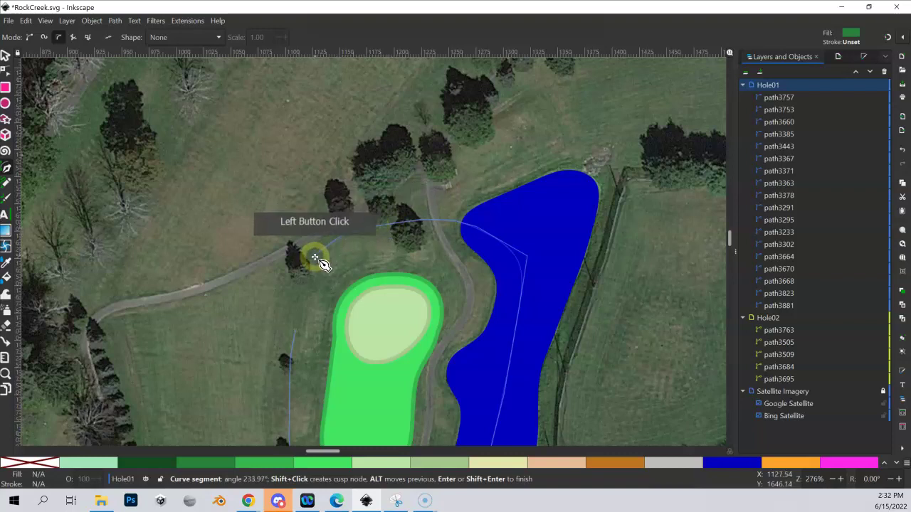
{"action": "left_click", "coordinate": [295, 329]}
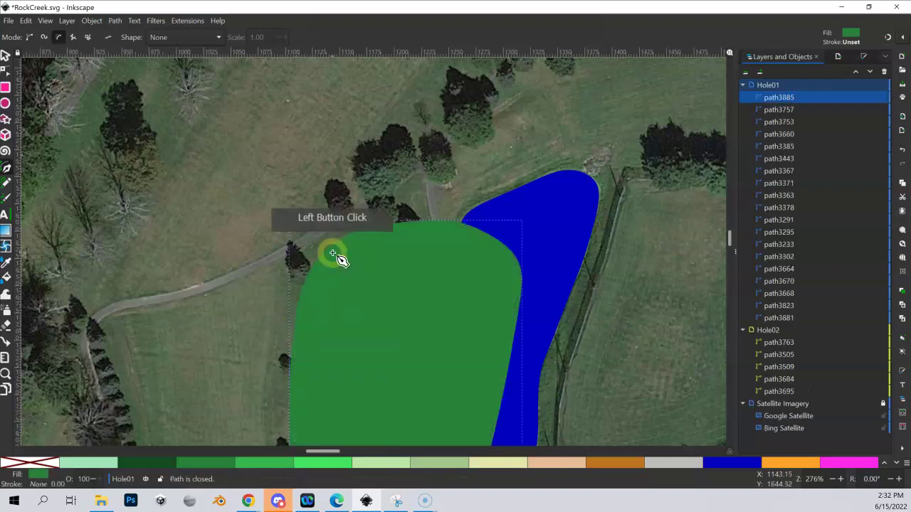
Step: Select the new dark green rough and lower it with End
{"action": "left_click", "coordinate": [8, 56]}
{"action": "left_click", "coordinate": [386, 300]}
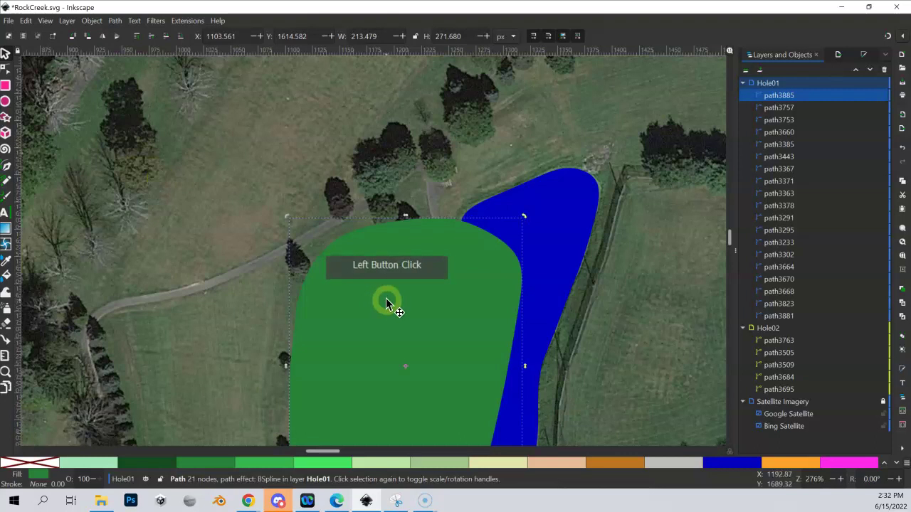
{"action": "key", "text": "End"}
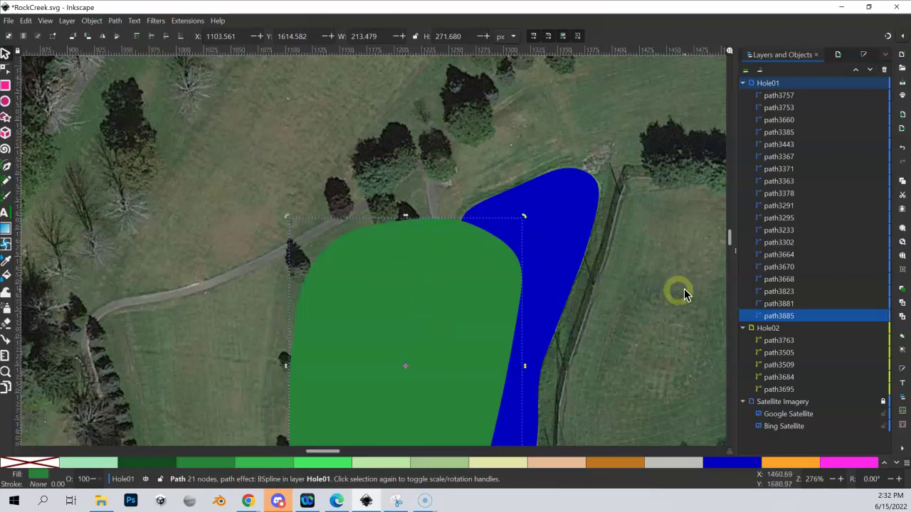
Step: Move the rough shape to layer Hole02 and send it to the bottom of that layer
{"action": "right_click", "coordinate": [425, 274]}
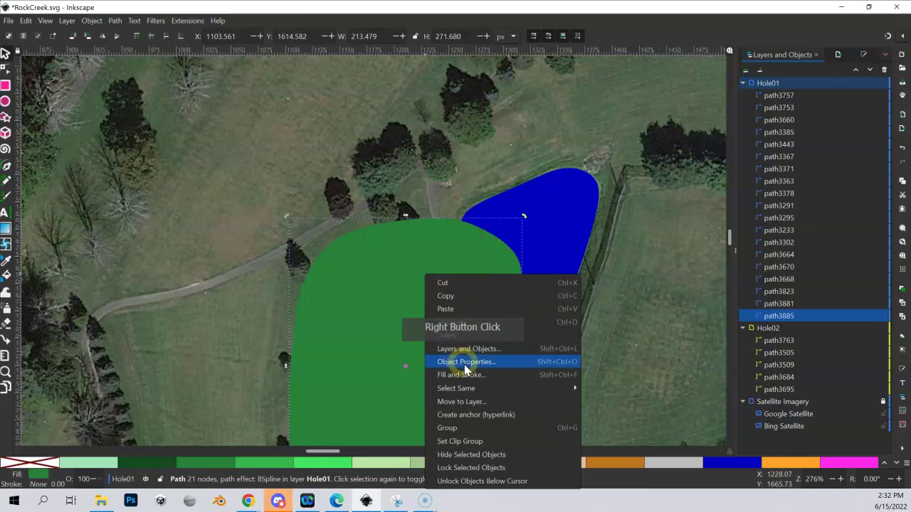
{"action": "left_click", "coordinate": [474, 407]}
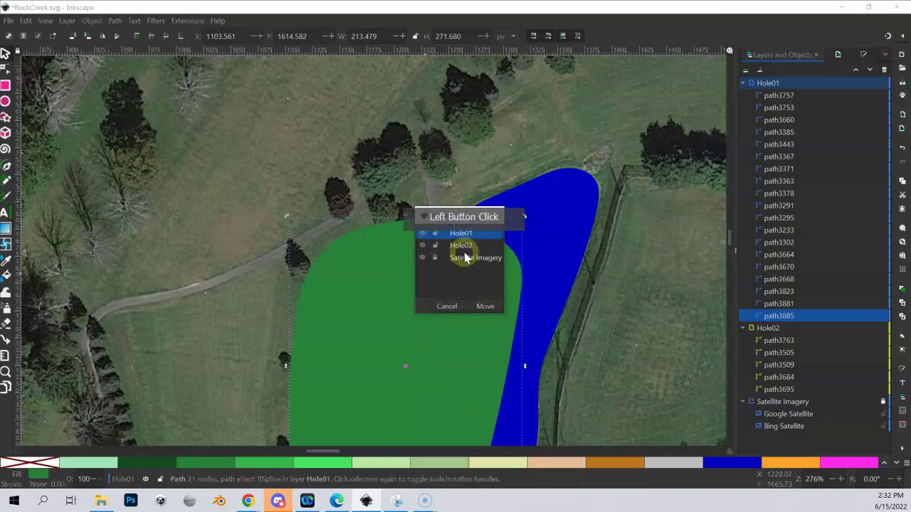
{"action": "left_click", "coordinate": [461, 245]}
{"action": "left_click", "coordinate": [484, 307]}
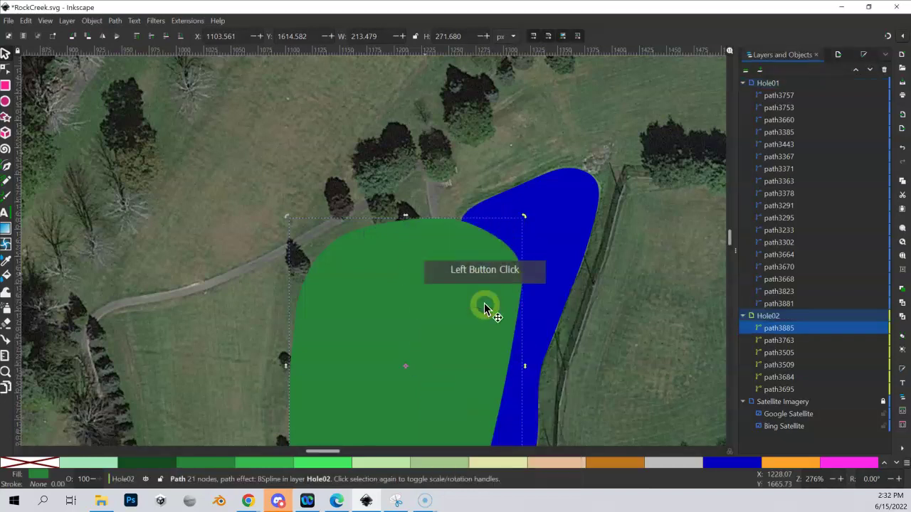
{"action": "left_click", "coordinate": [806, 332]}
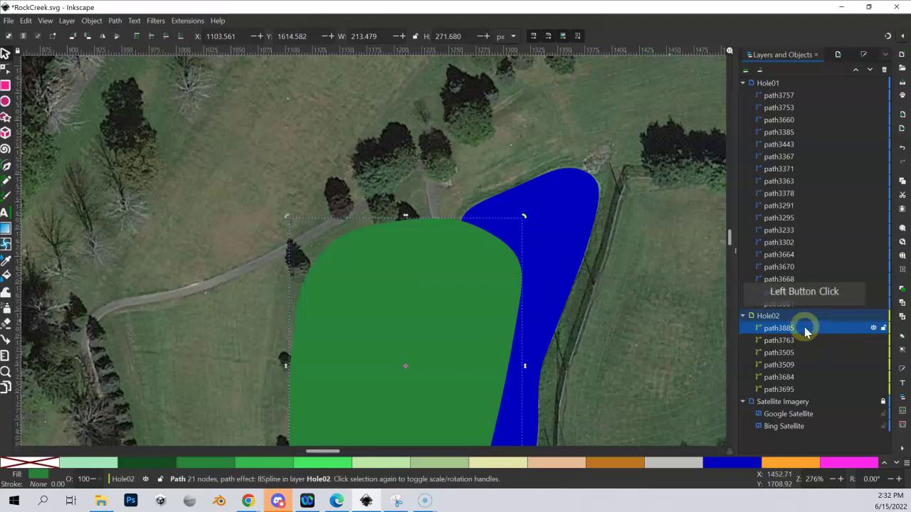
{"action": "left_click", "coordinate": [478, 294]}
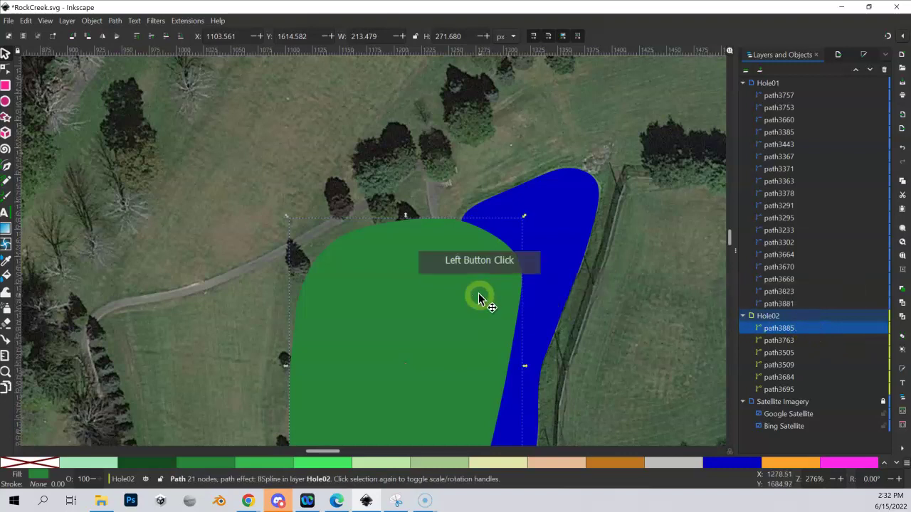
{"action": "key", "text": "End"}
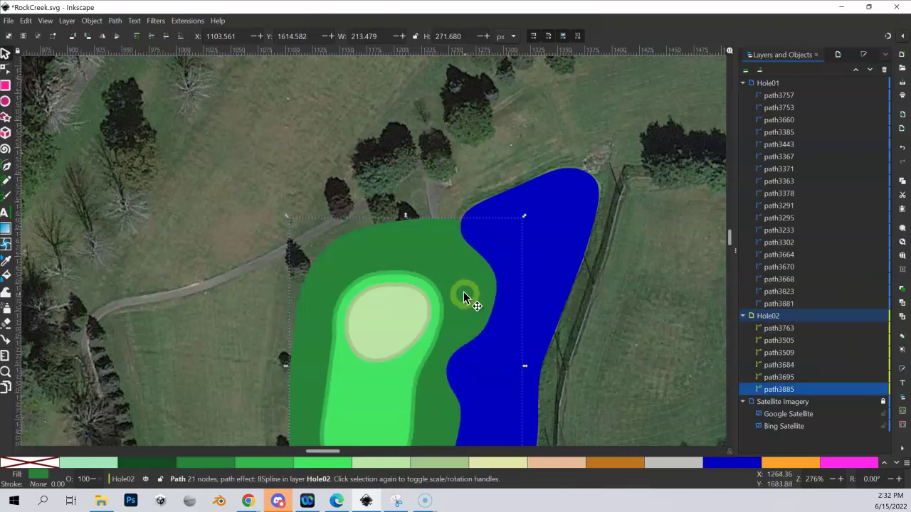
{"action": "scroll", "coordinate": [463, 292], "scroll_direction": "down", "scroll_amount": 1}
{"action": "left_click_drag", "start_coordinate": [463, 292], "coordinate": [401, 163]}
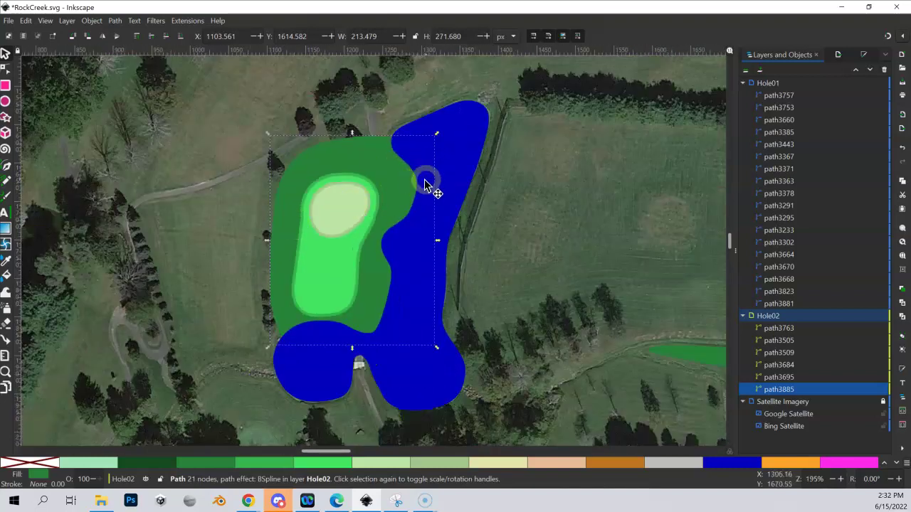
{"action": "left_click_drag", "start_coordinate": [396, 225], "coordinate": [425, 227]}
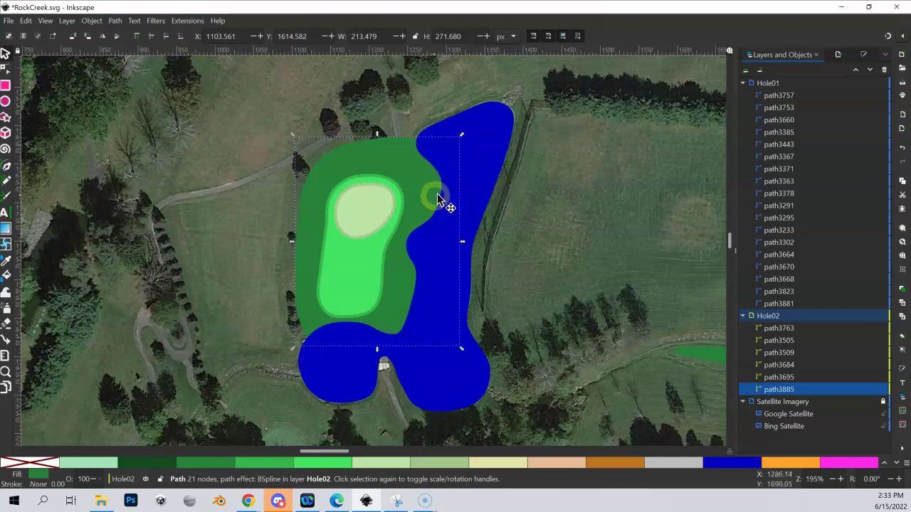
{"action": "scroll", "coordinate": [451, 230], "scroll_direction": "down", "scroll_amount": 2}
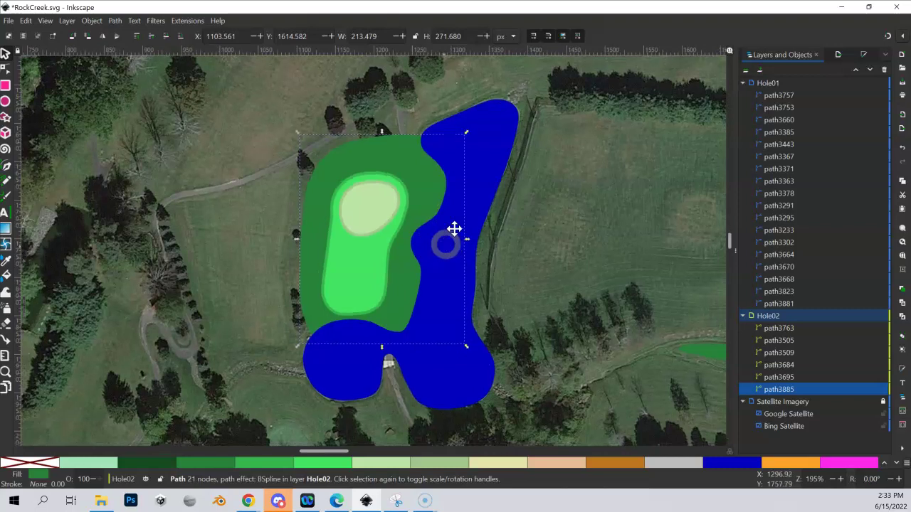
{"action": "scroll", "coordinate": [478, 221], "scroll_direction": "down", "scroll_amount": 2}
{"action": "scroll", "coordinate": [478, 220], "scroll_direction": "down", "scroll_amount": 2}
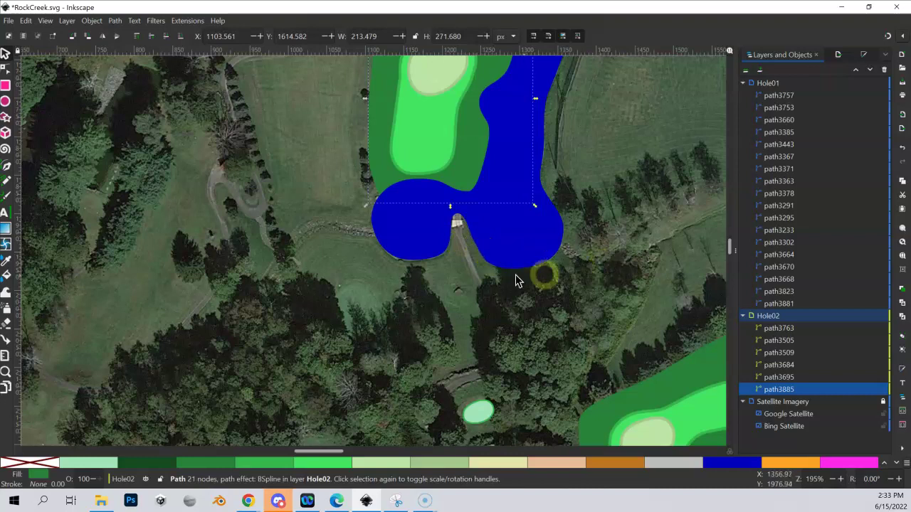
Step: With path3763 selected, trace a closed B-spline rough outline, path3890, around the lower water
{"action": "left_click", "coordinate": [381, 246]}
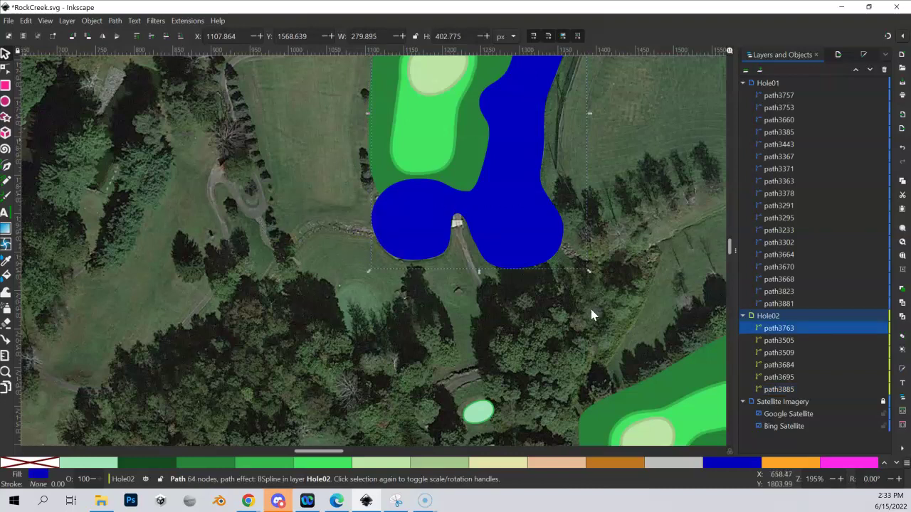
{"action": "left_click", "coordinate": [6, 166]}
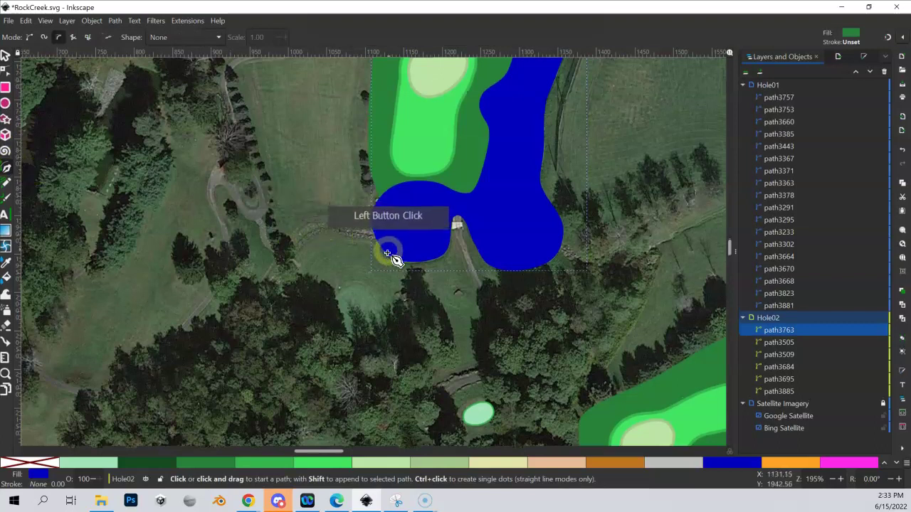
{"action": "left_click", "coordinate": [391, 281]}
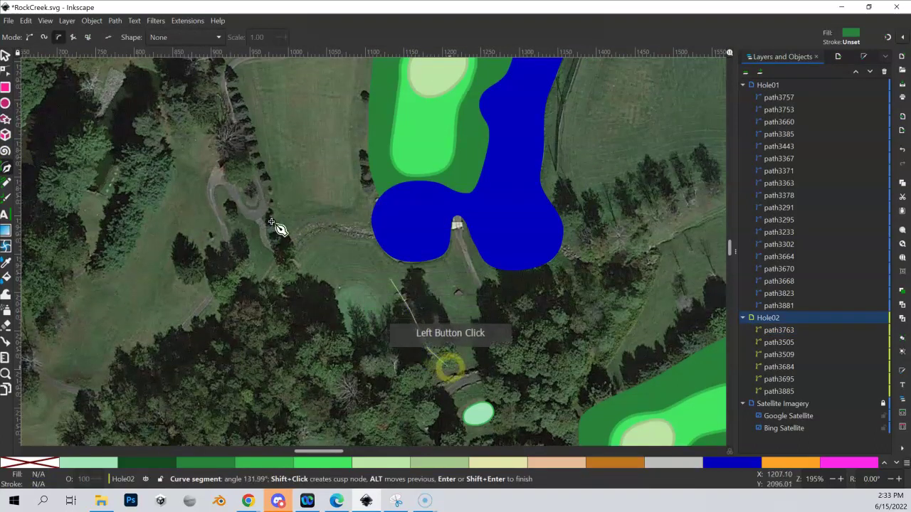
{"action": "left_click", "coordinate": [452, 368]}
{"action": "left_click", "coordinate": [532, 341]}
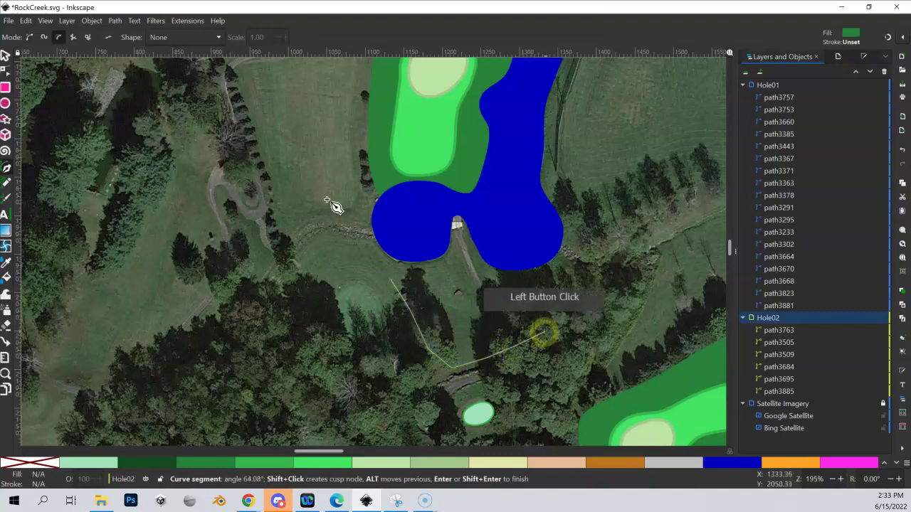
{"action": "left_click", "coordinate": [585, 287]}
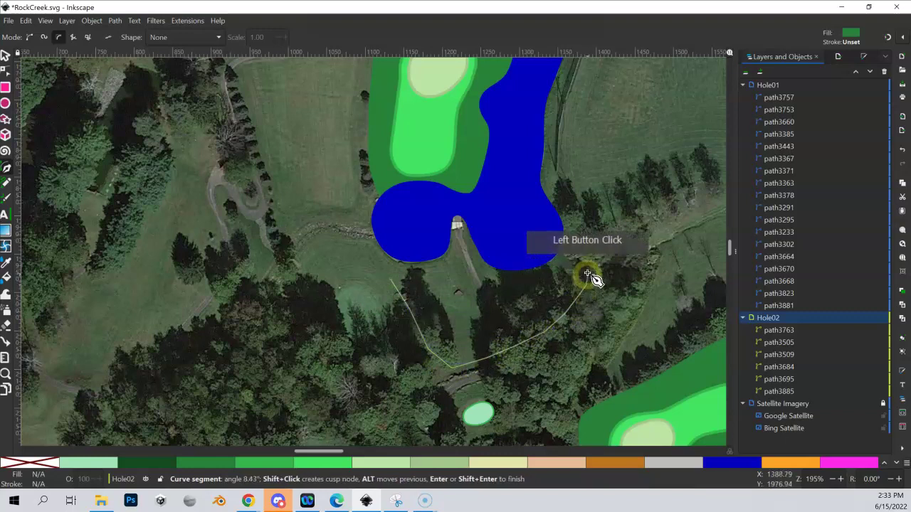
{"action": "left_click", "coordinate": [571, 259]}
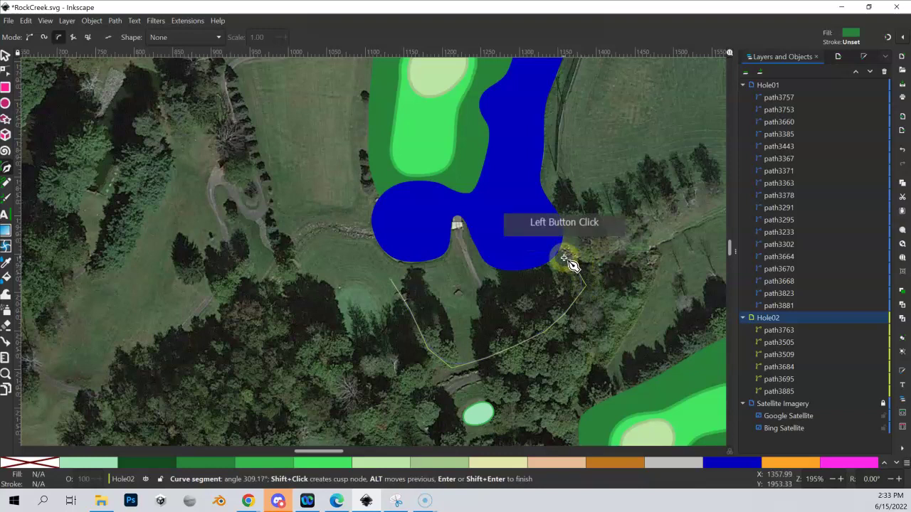
{"action": "left_click", "coordinate": [549, 247]}
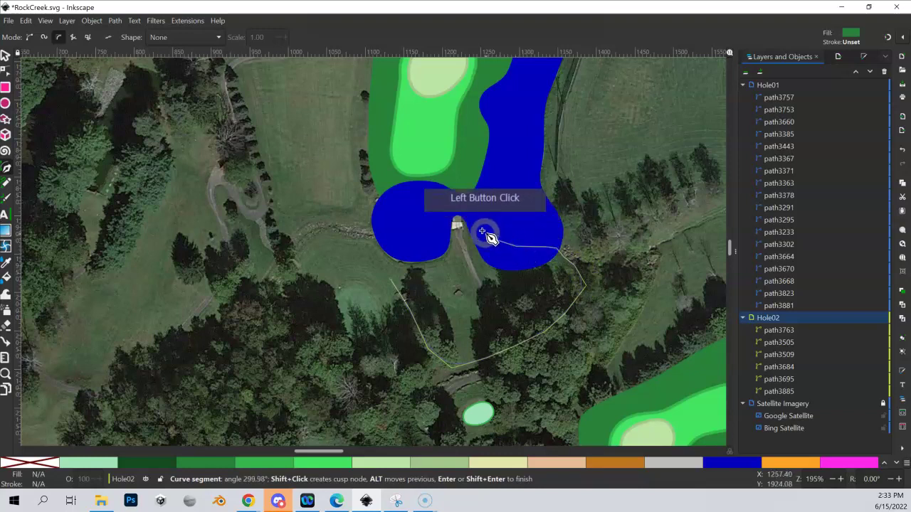
{"action": "left_click_drag", "start_coordinate": [464, 206], "coordinate": [394, 236]}
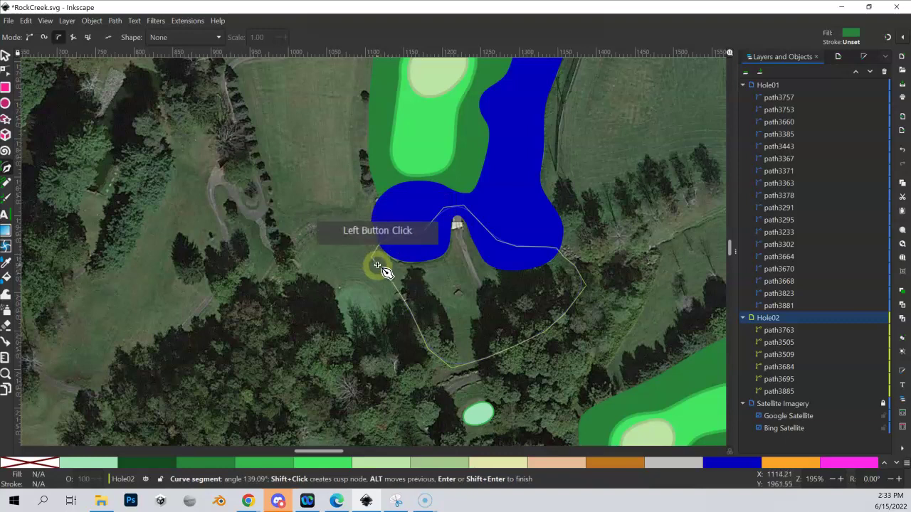
{"action": "left_click", "coordinate": [392, 281]}
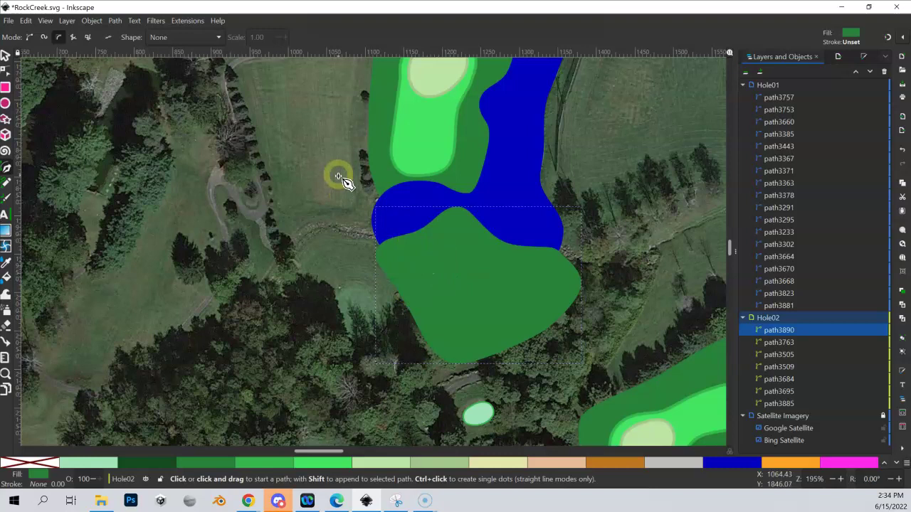
Step: Select path3890 in Layers and Objects, send it to the bottom of Hole02, and zoom out
{"action": "left_click_drag", "start_coordinate": [348, 183], "coordinate": [333, 214]}
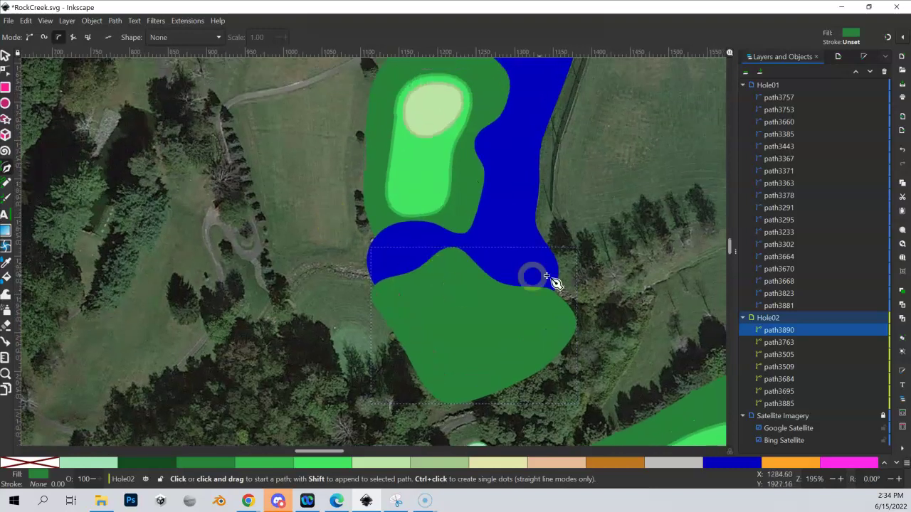
{"action": "left_click", "coordinate": [791, 329]}
{"action": "left_click", "coordinate": [5, 55]}
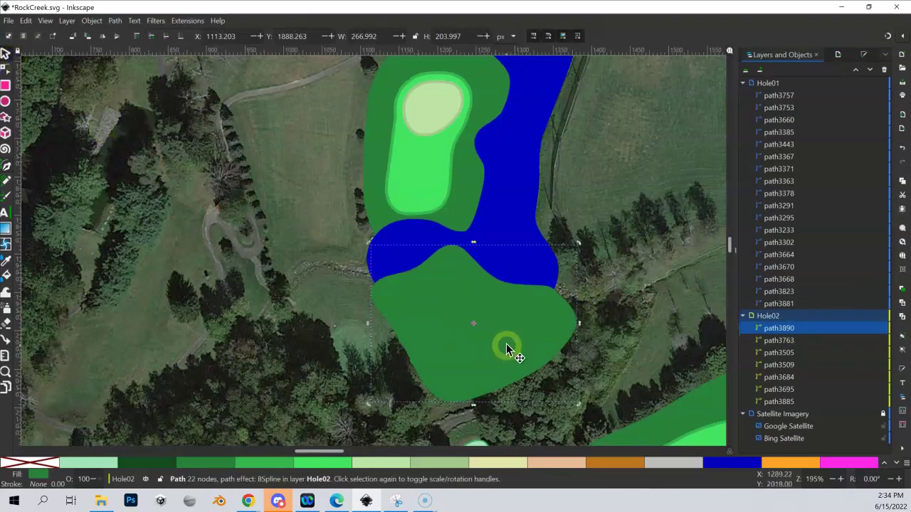
{"action": "key", "text": "End"}
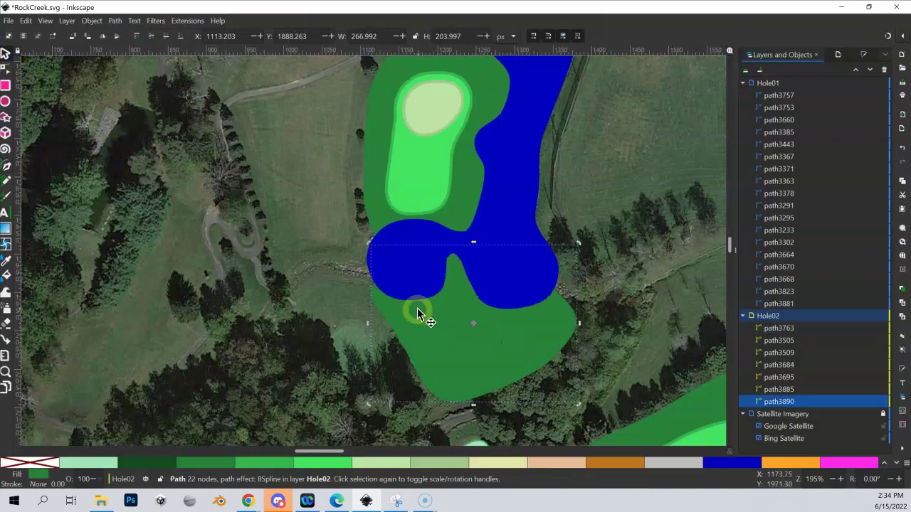
{"action": "scroll", "coordinate": [441, 310], "scroll_direction": "down", "scroll_amount": 4}
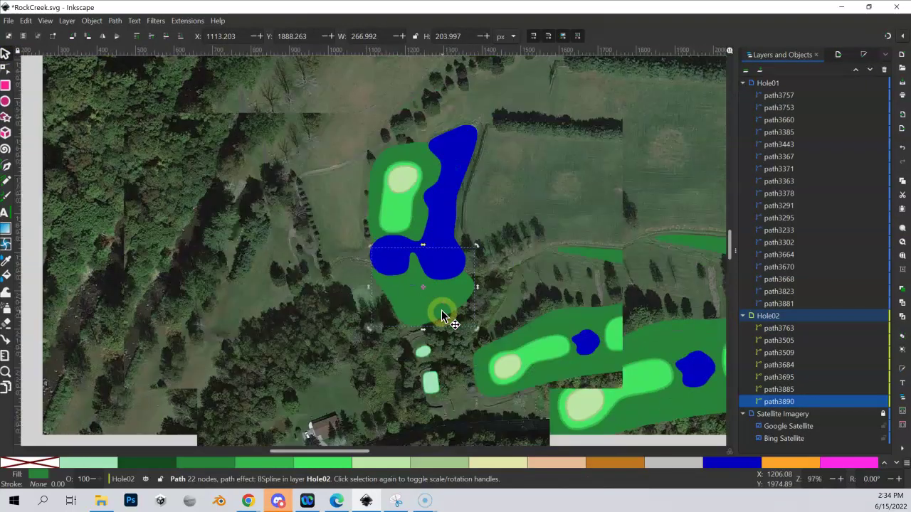